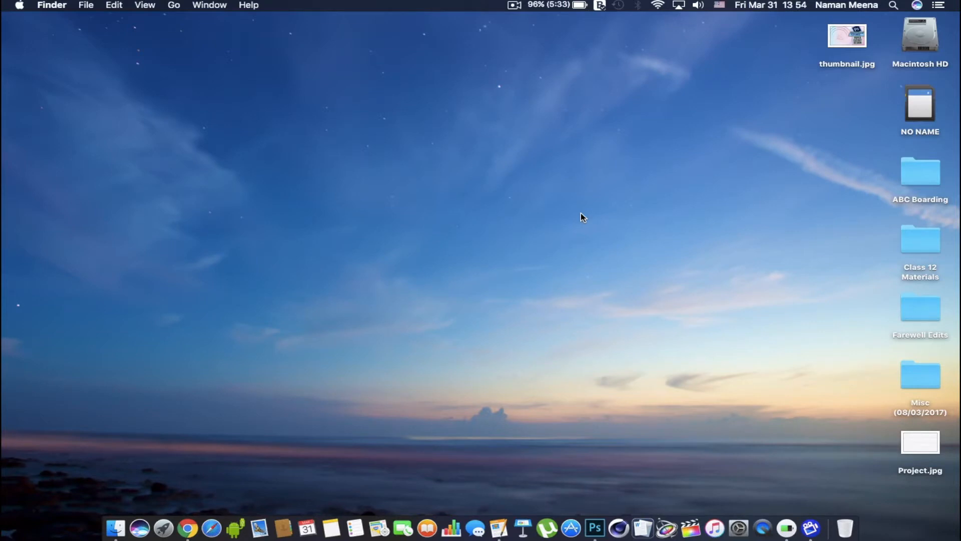
Switch to Adobe Photoshop CC 2017 and examine the finished lettering and concentric circles up close in the open document
left_click(599, 525)
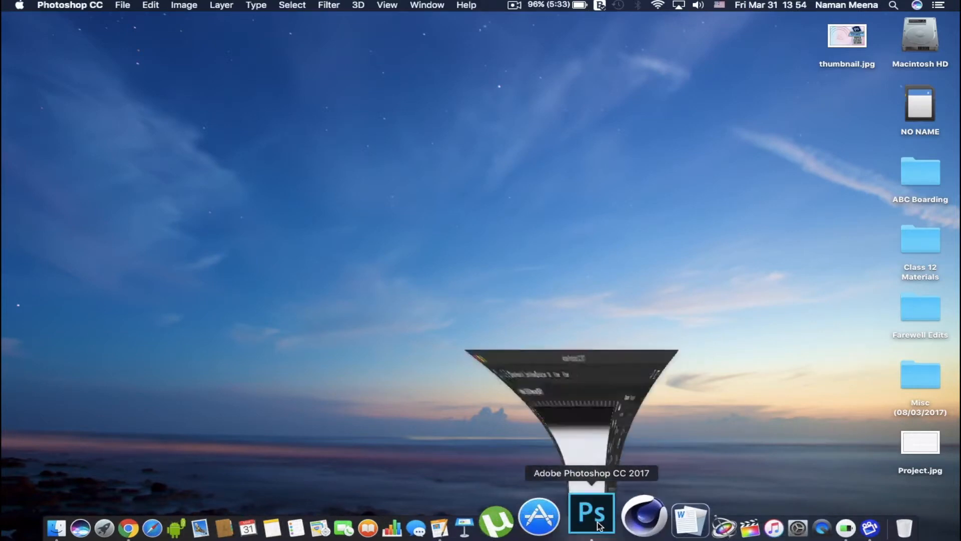
mouse_move(417, 326)
left_mouse_down()
mouse_move(496, 311)
mouse_move(429, 321)
left_mouse_up()
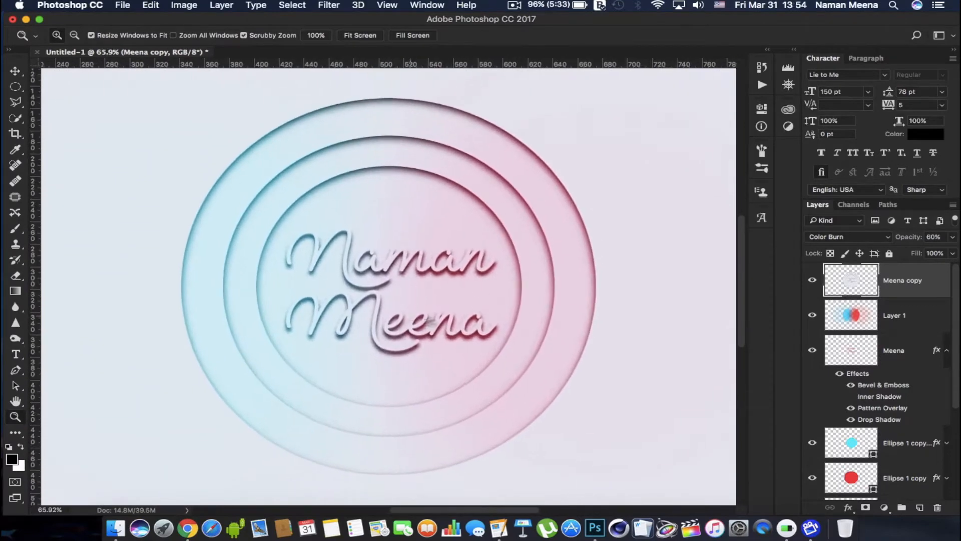
right_click(458, 322)
left_click(470, 324)
Create a new 2880 × 1800 pixel document with a white background
left_click(124, 6)
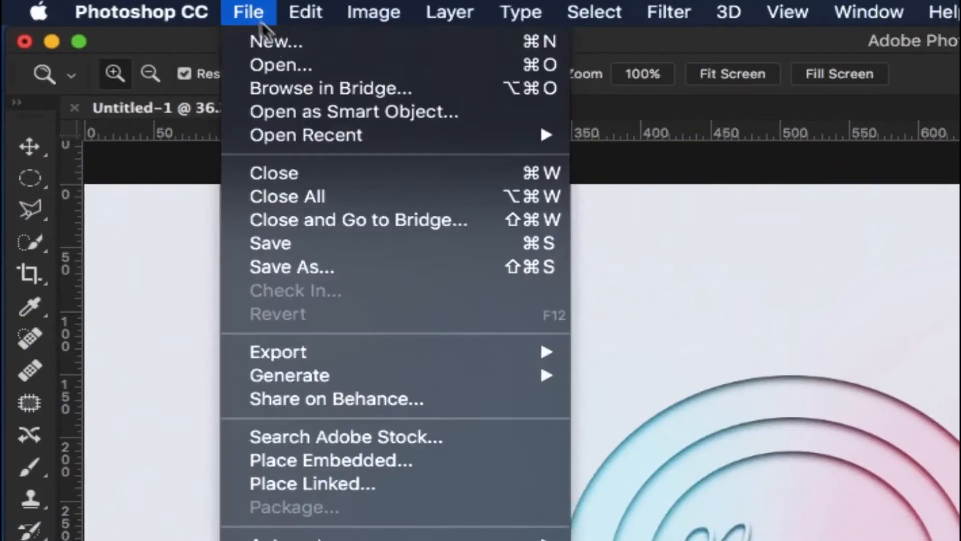
left_click(273, 43)
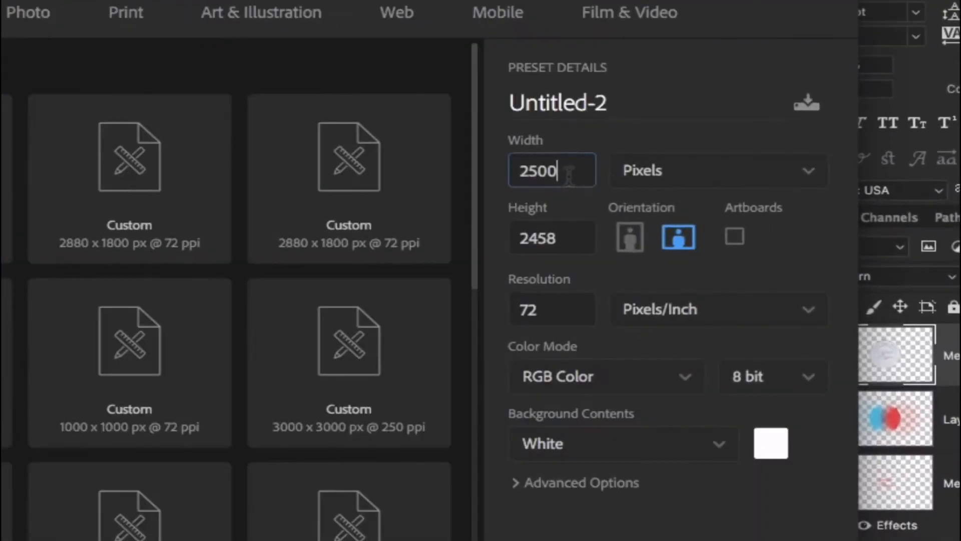
double_click(674, 180)
type("2880")
key("Tab")
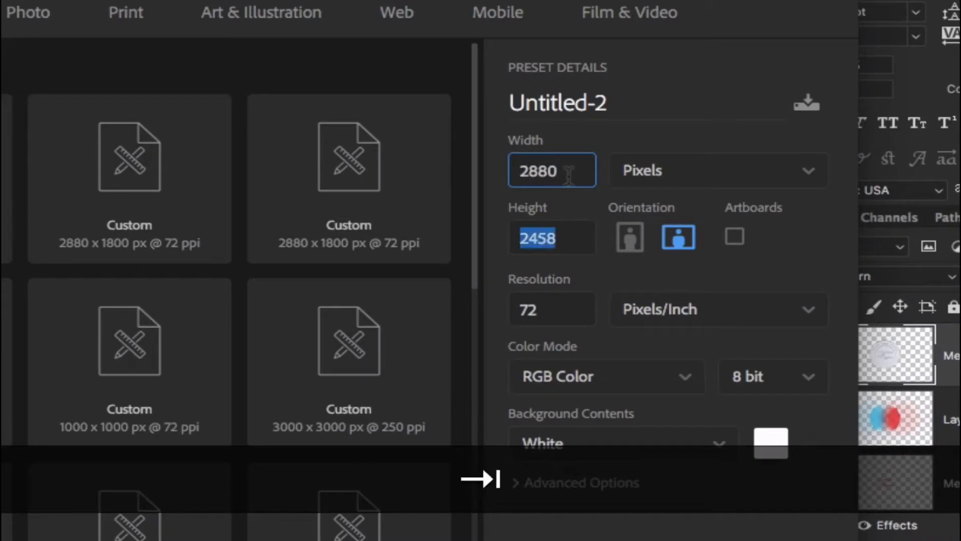
type("1800")
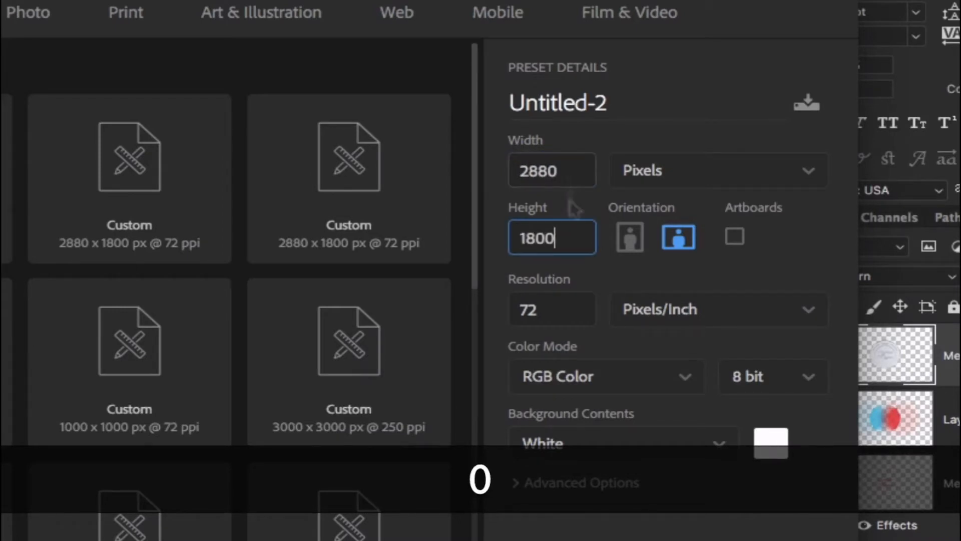
left_click(675, 444)
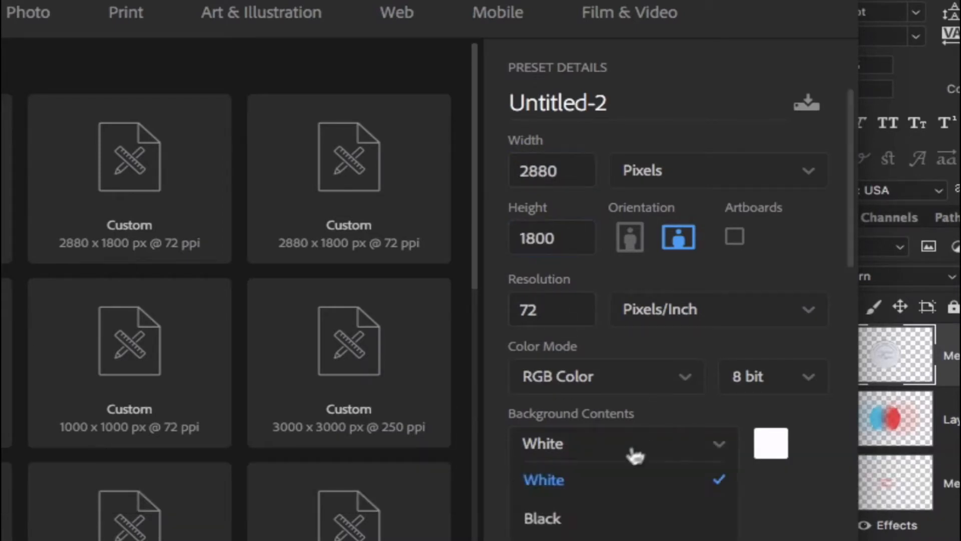
left_click(593, 488)
left_click(806, 435)
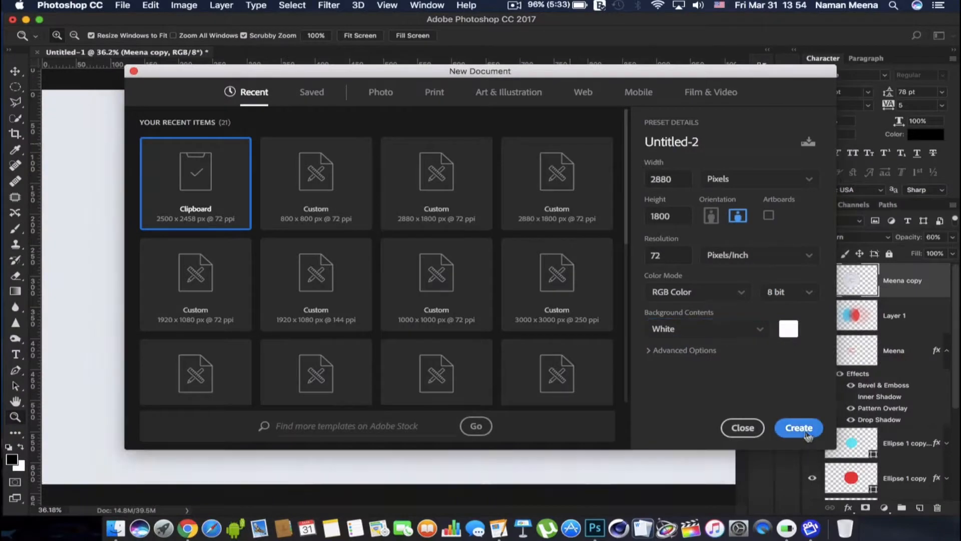
Convert the background into a regular layer and apply a Pattern Overlay using the last pale grey pattern in Normal blend mode
double_click(925, 293)
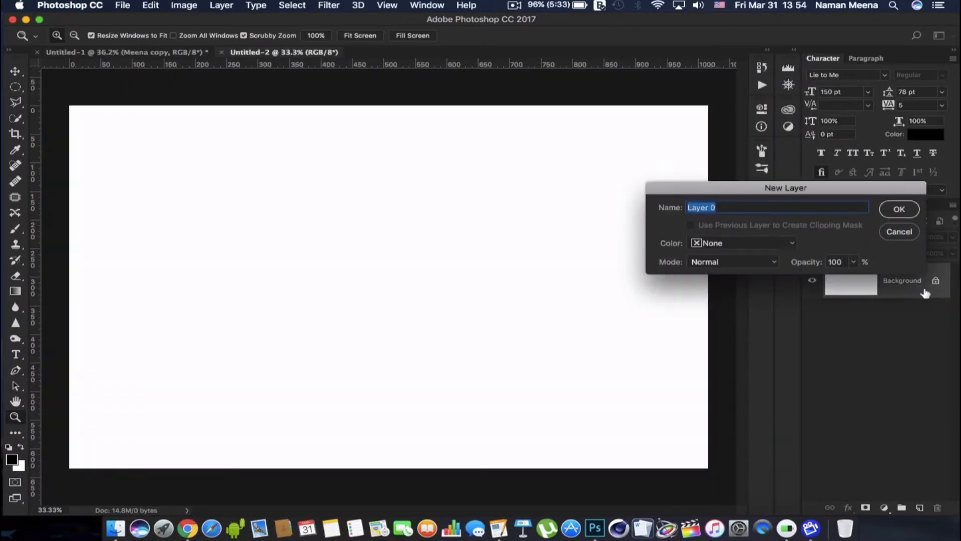
key("Return")
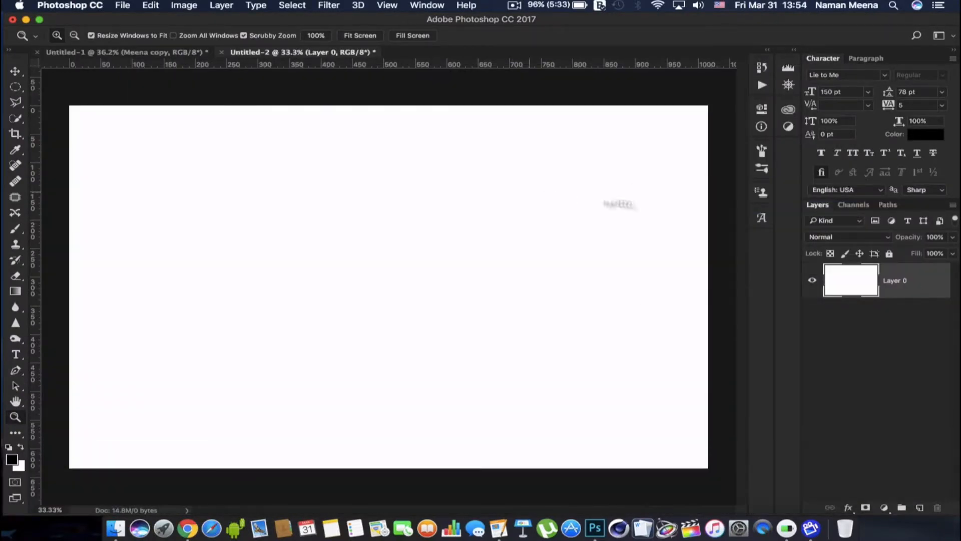
double_click(920, 280)
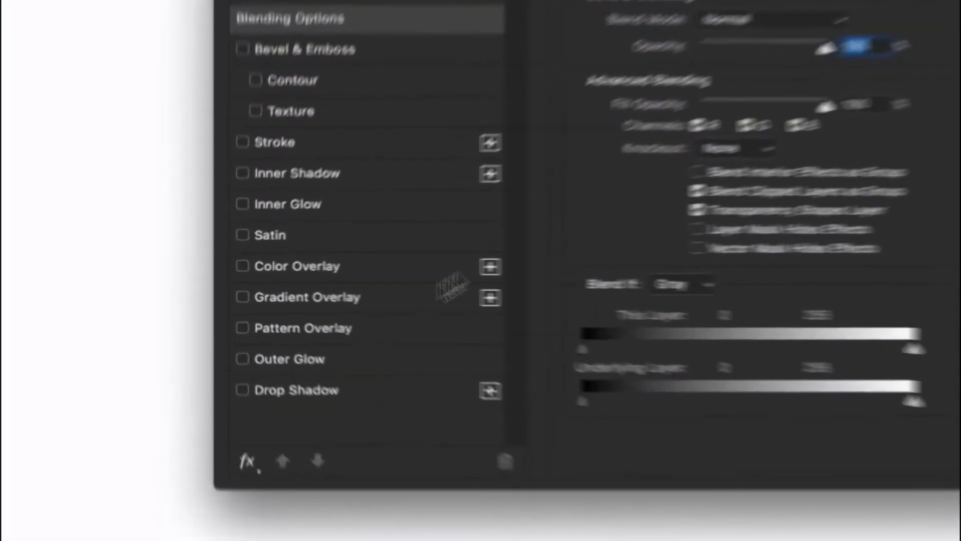
left_click(276, 303)
left_click(839, 70)
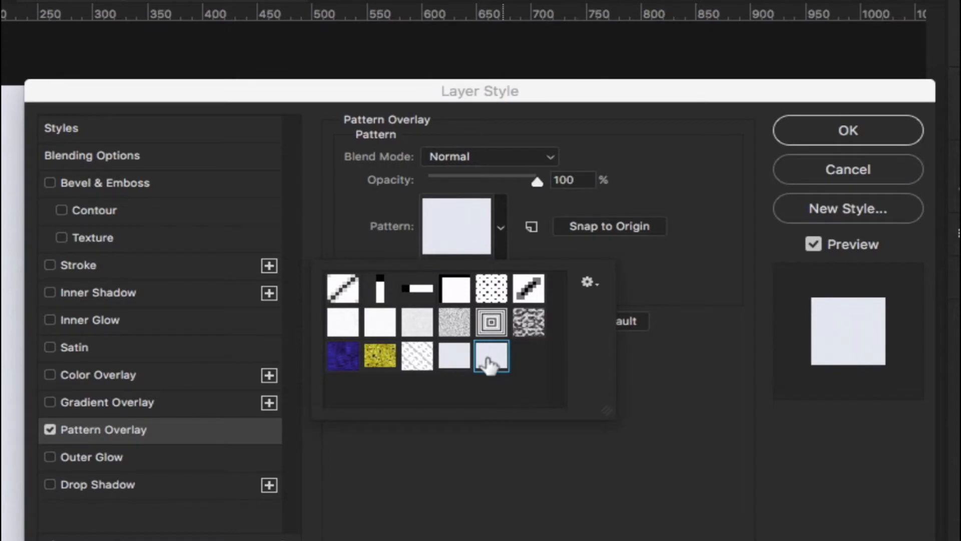
left_click(663, 192)
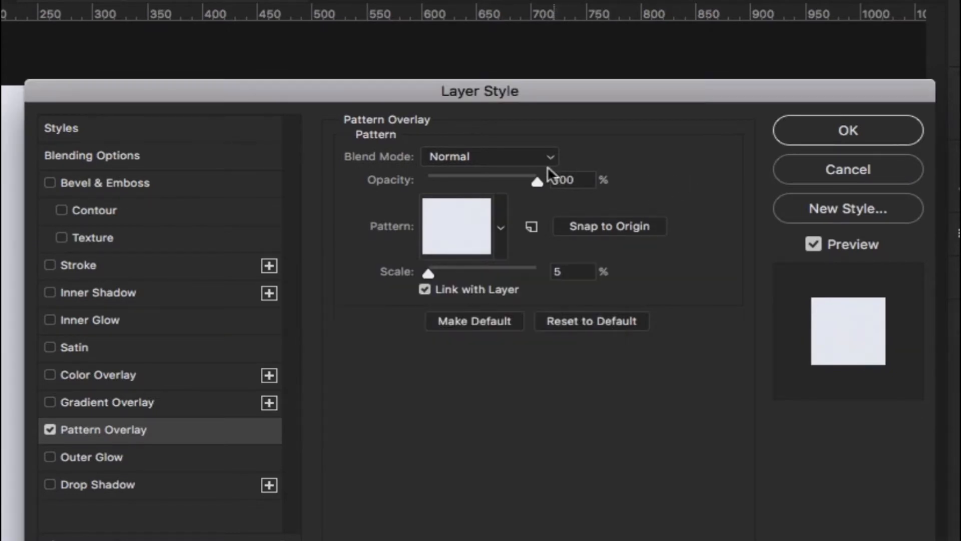
left_click(528, 152)
left_click(529, 159)
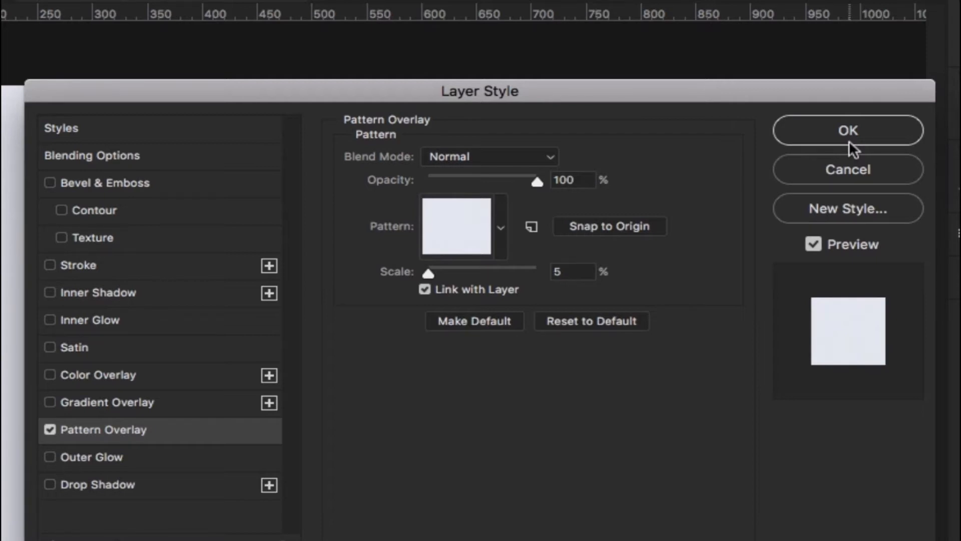
left_click(847, 134)
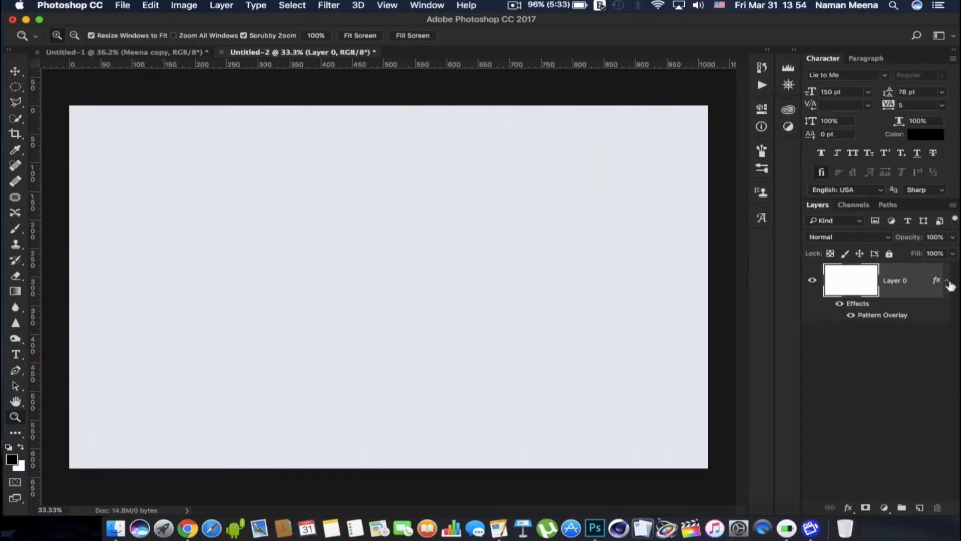
left_click(947, 281)
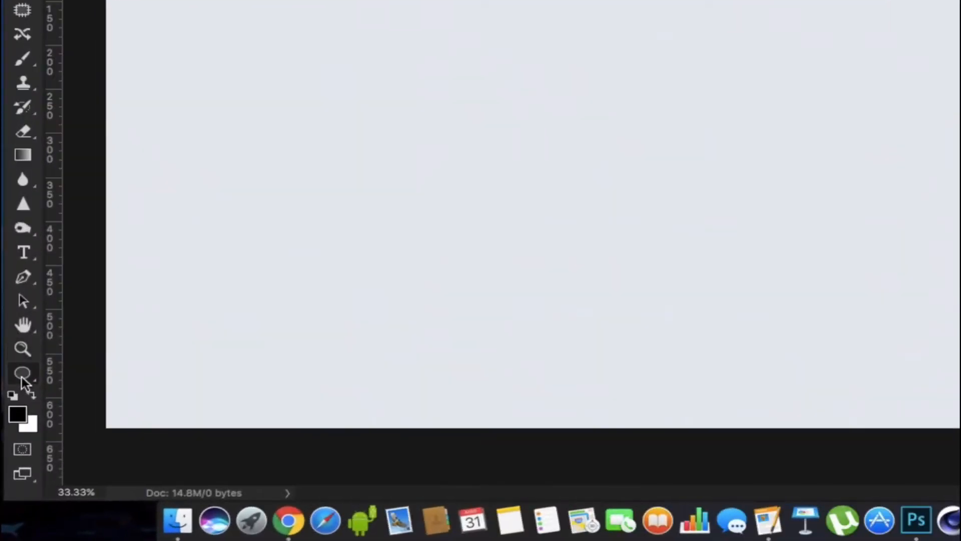
Draw a circle about 969 px in diameter near the middle of the canvas with the Ellipse tool
right_click(22, 377)
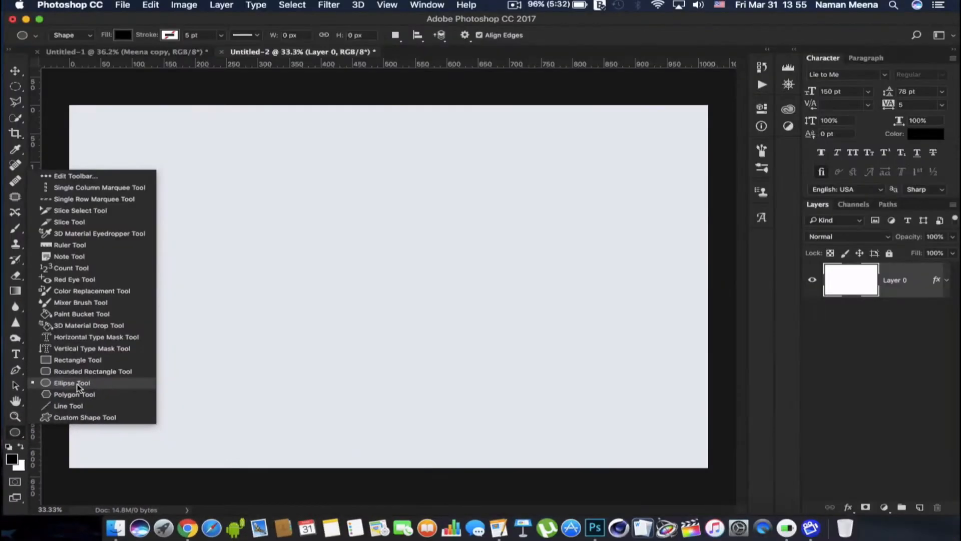
left_click(77, 384)
left_click_drag(289, 196, 505, 392)
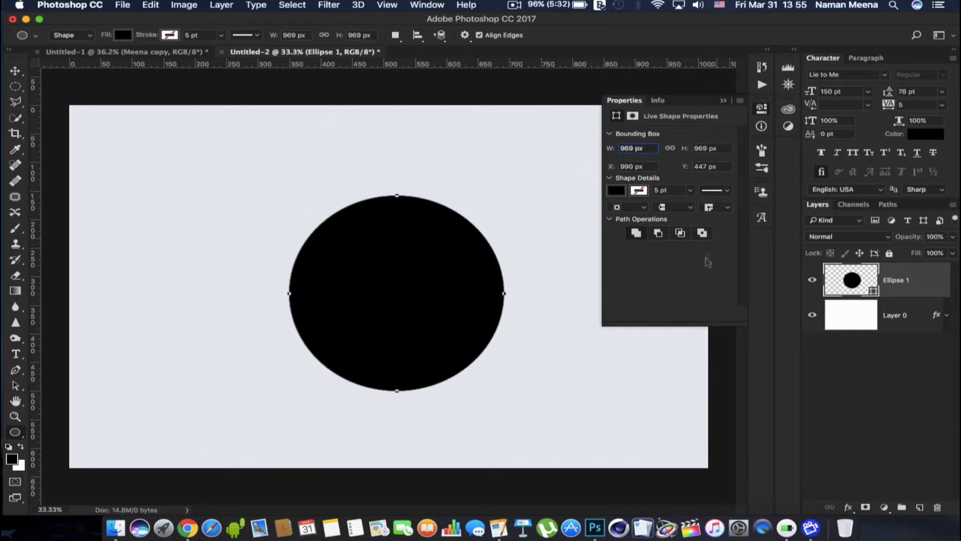
Change the circle's fill to dark blue (#00289a) and put away its shape properties
double_click(827, 298)
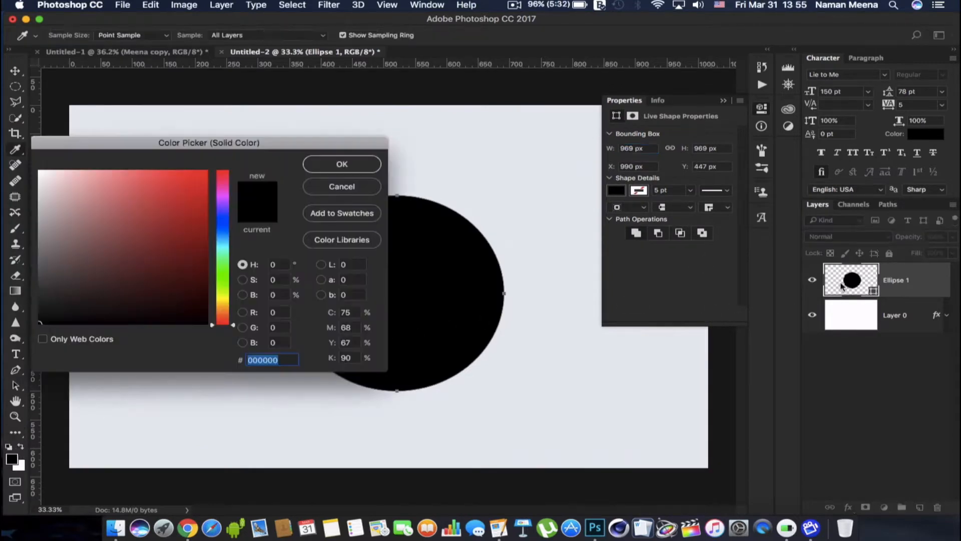
left_click_drag(185, 259, 224, 232)
left_click(224, 231)
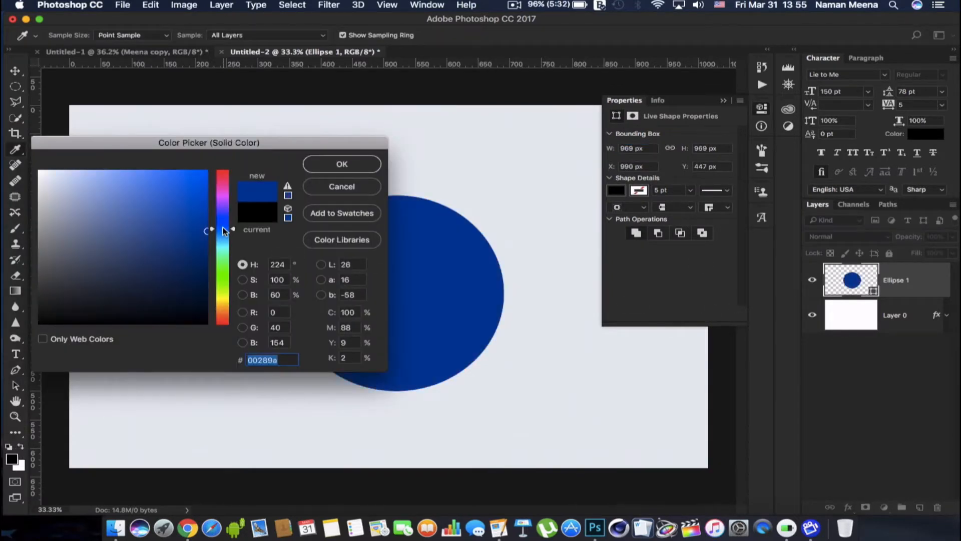
left_click(317, 166)
left_click(722, 102)
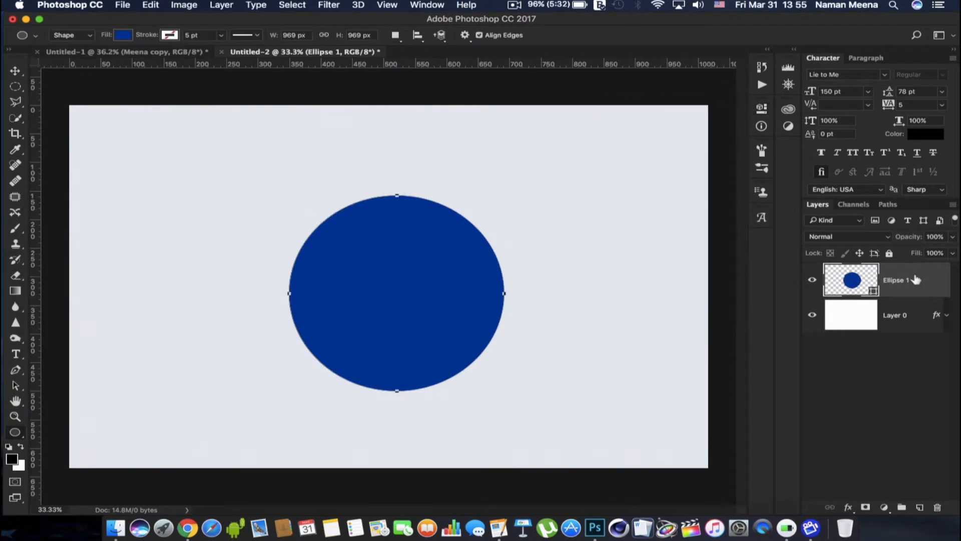
Align the circle with the background layer on both horizontal and vertical centres
left_click(916, 315, "super")
left_click(15, 70)
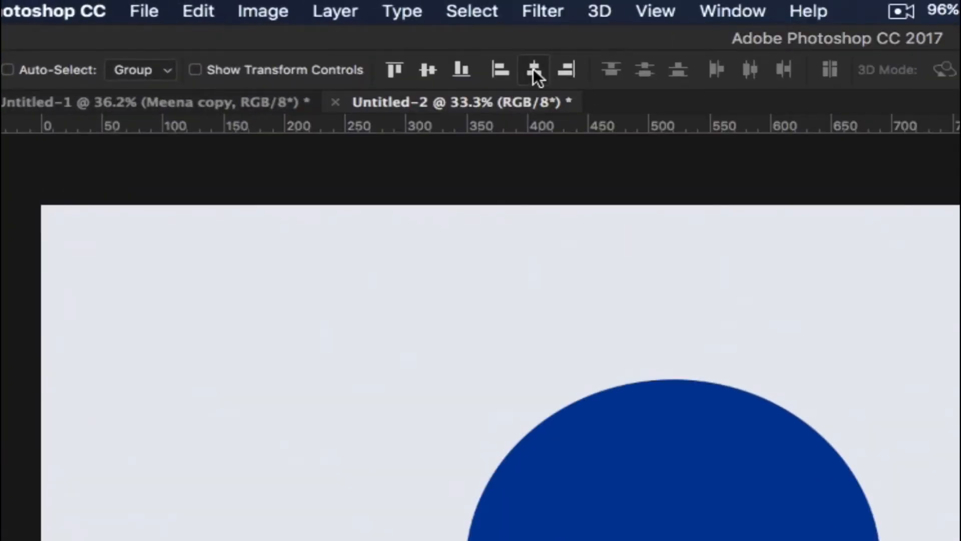
left_click(533, 68)
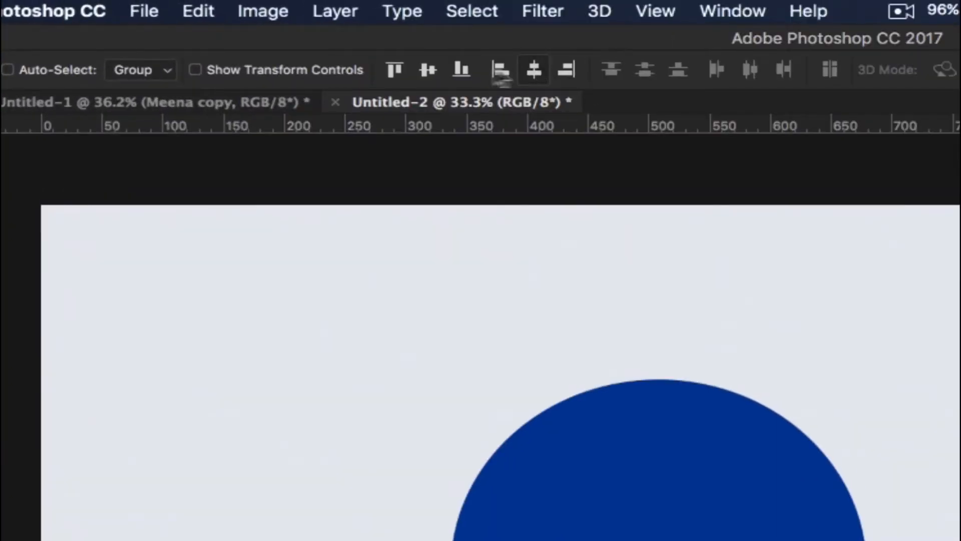
left_click(428, 71)
Duplicate the blue circle's layer and scale the copy to 80% in width and height
left_click(944, 285)
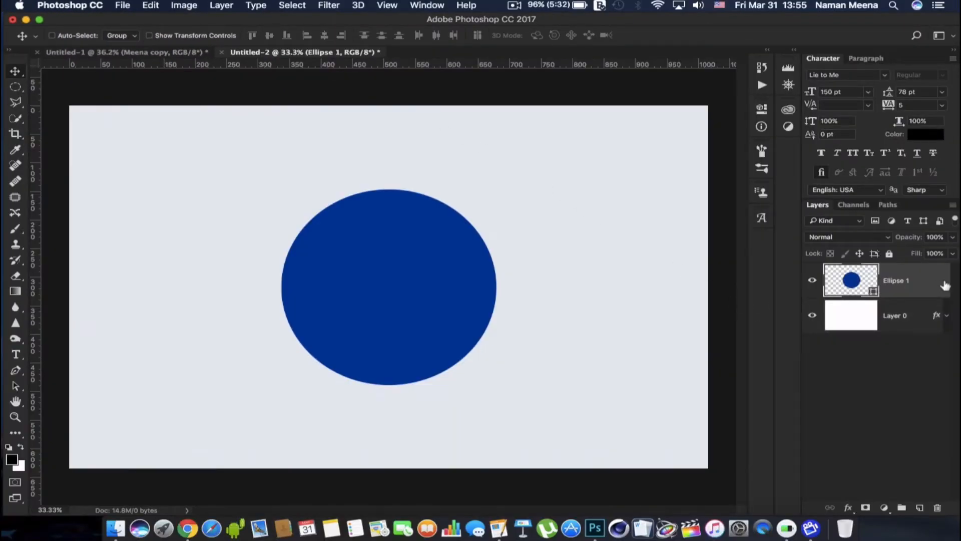
key("super+j")
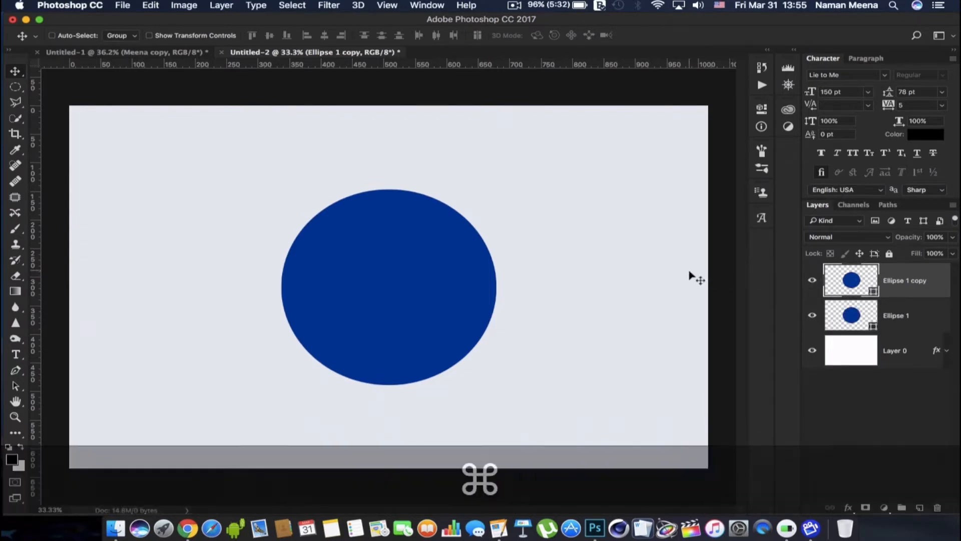
key("super+t")
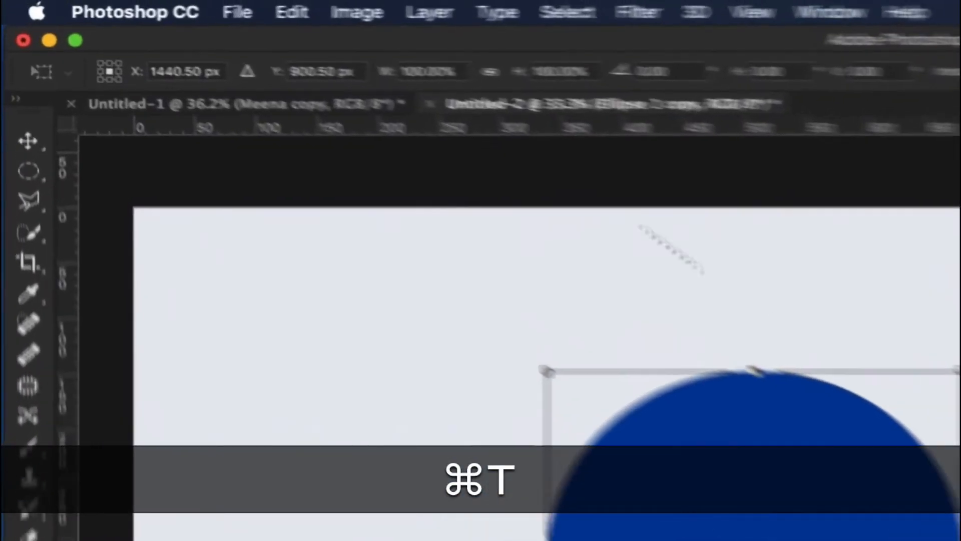
left_click(232, 38)
type("80")
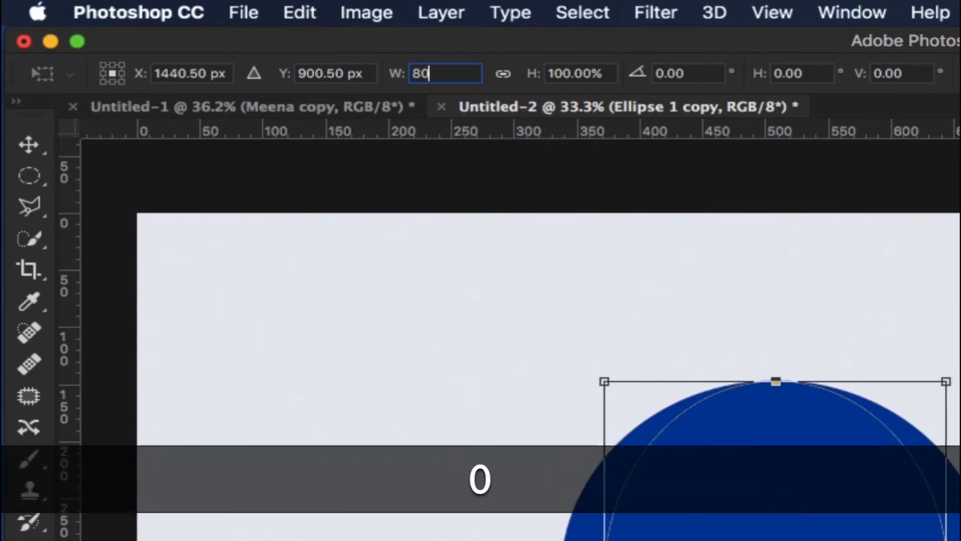
left_click(563, 74)
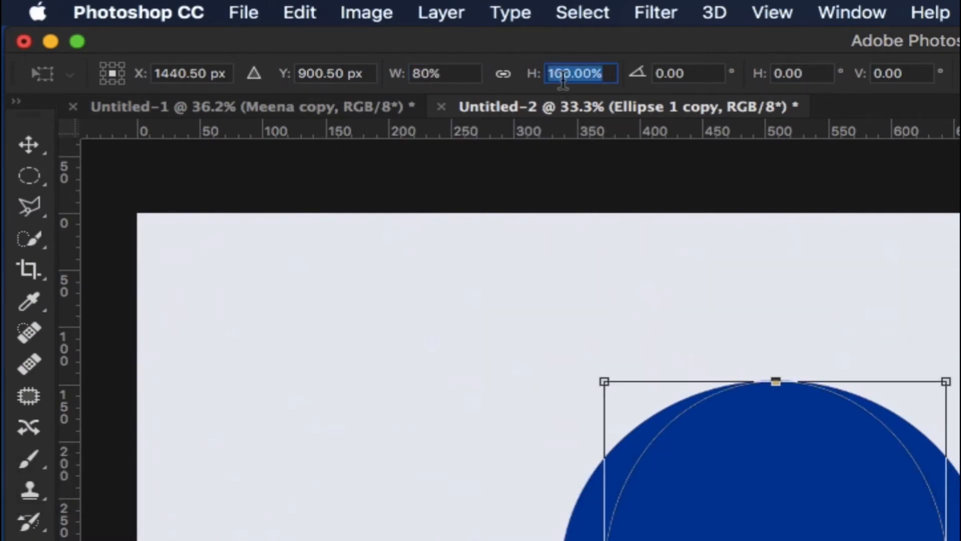
type("80")
key("Return")
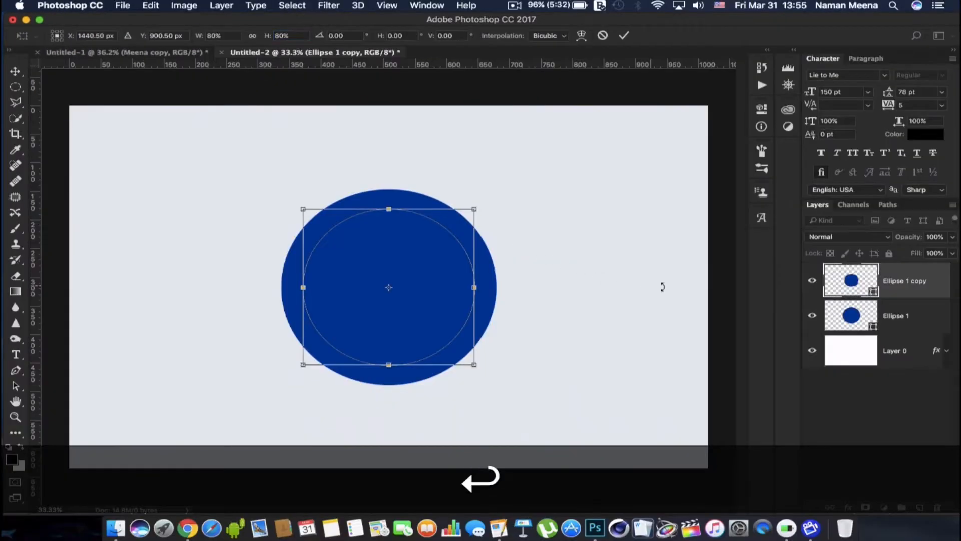
key("Return")
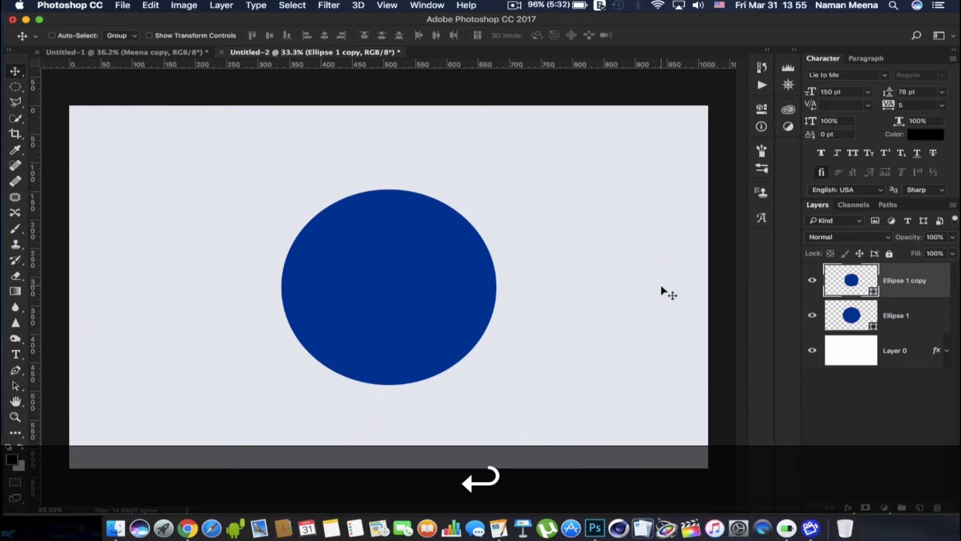
Change the fill of the smaller circle copy to red (#ff0000)
double_click(833, 288)
mouse_move(225, 183)
left_mouse_down()
mouse_move(223, 171)
mouse_move(270, 133)
left_mouse_up()
key("Return")
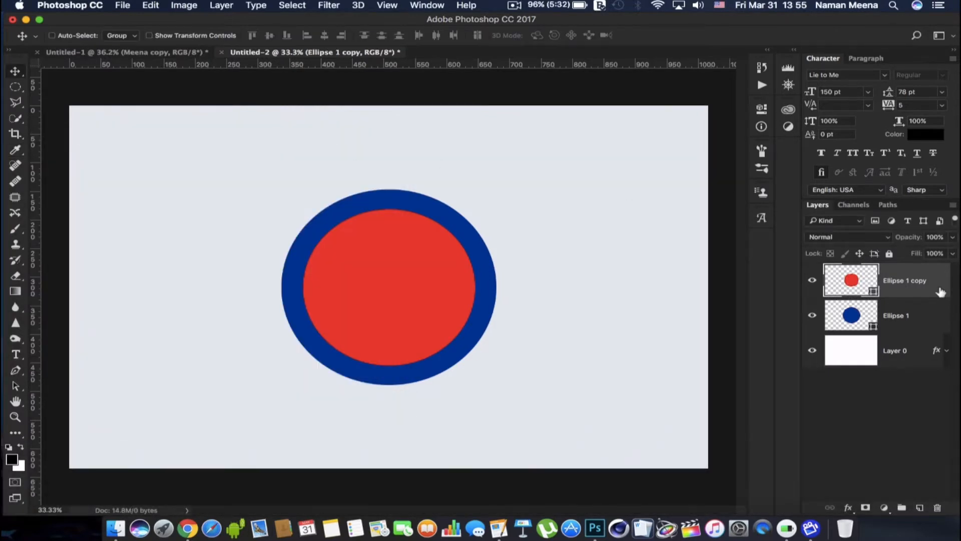
Duplicate the red circle's layer and scale the new copy to 80% in width and height
key("super+j")
key("super+t")
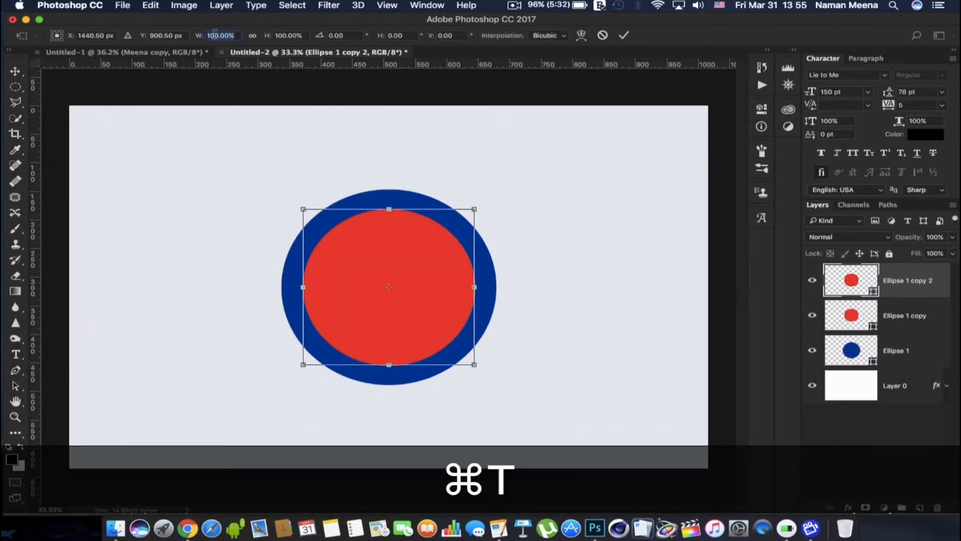
type("80")
key("Tab")
type("80")
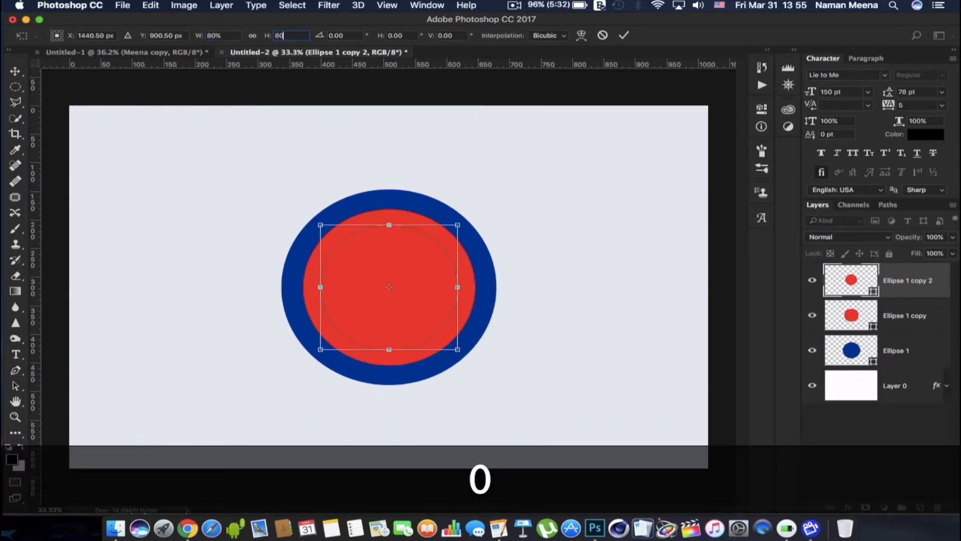
key("Return")
Change the fill of the innermost circle to light blue (#00ccff)
double_click(839, 267)
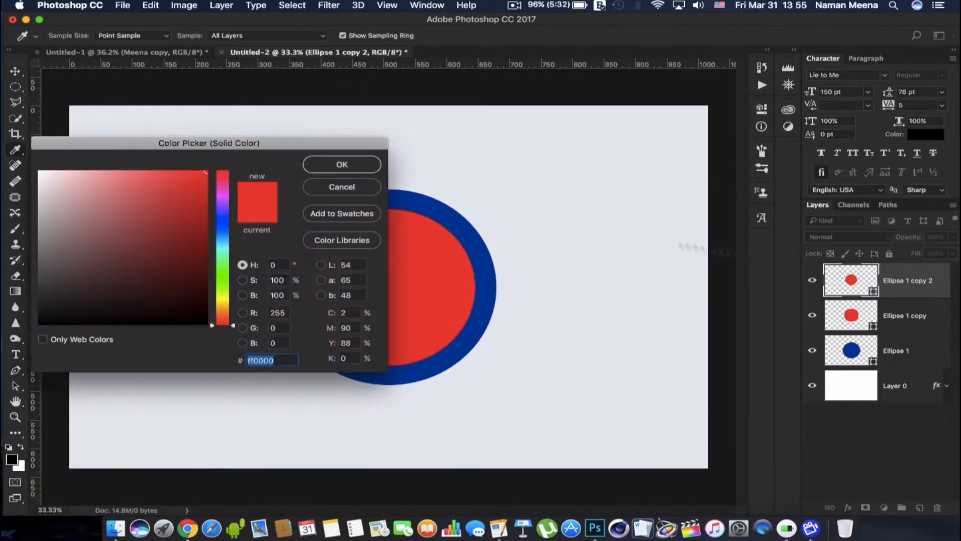
left_click(231, 244)
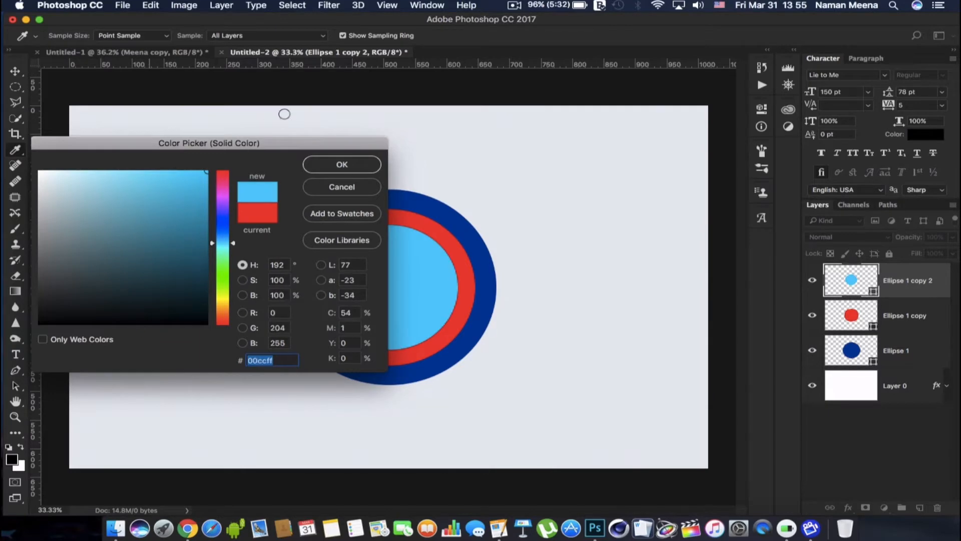
key("Return")
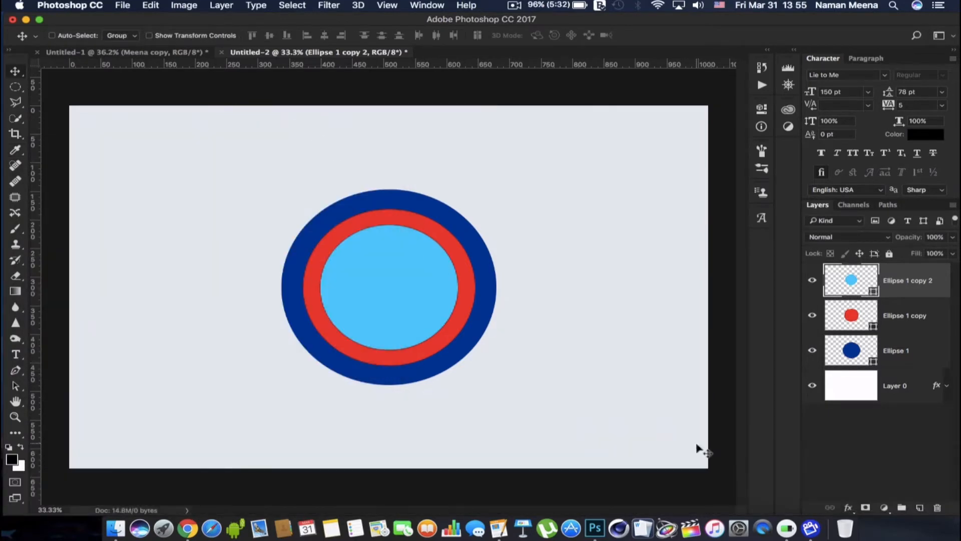
Add a Bevel & Emboss effect to the outer blue circle with Inner Bevel style, Smooth technique and 1000% depth
left_click(931, 364)
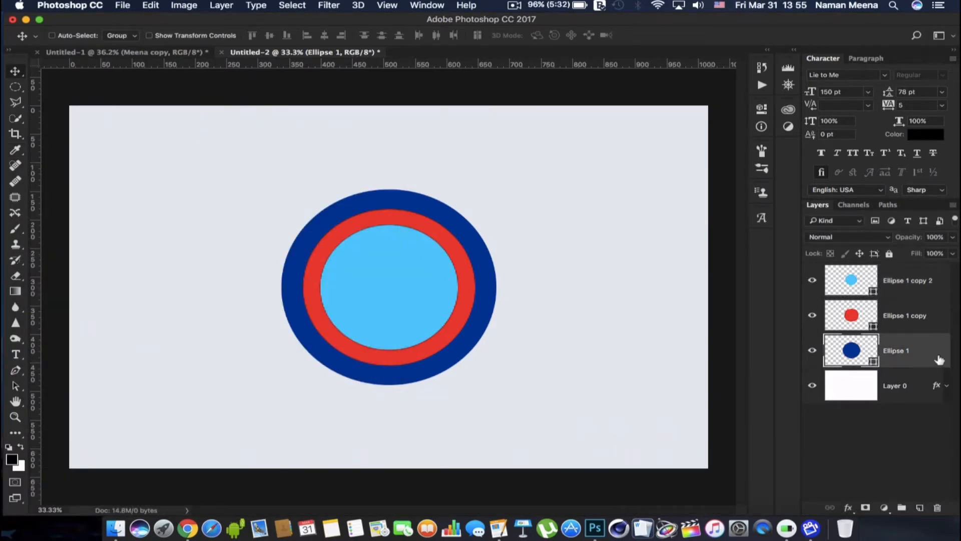
double_click(939, 359)
left_click_drag(537, 116, 732, 139)
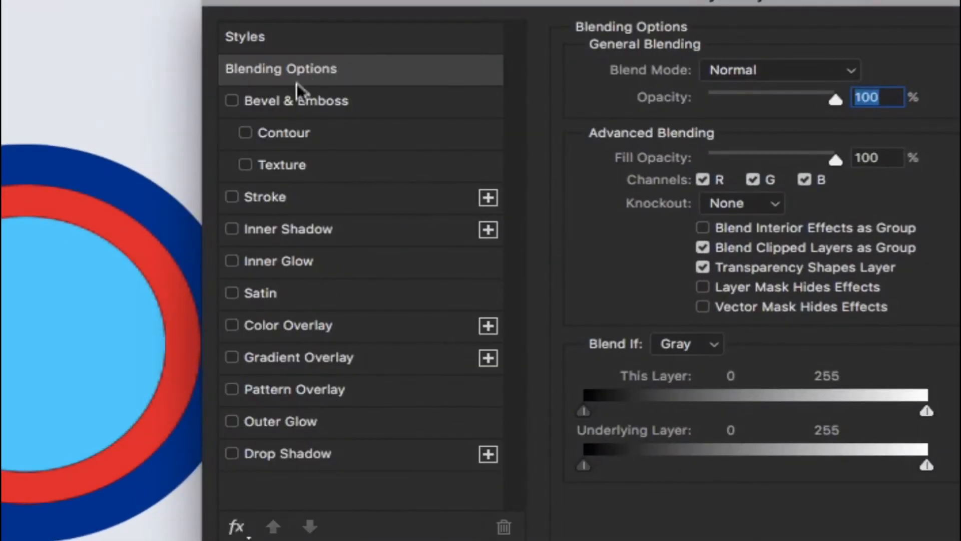
left_click(295, 100)
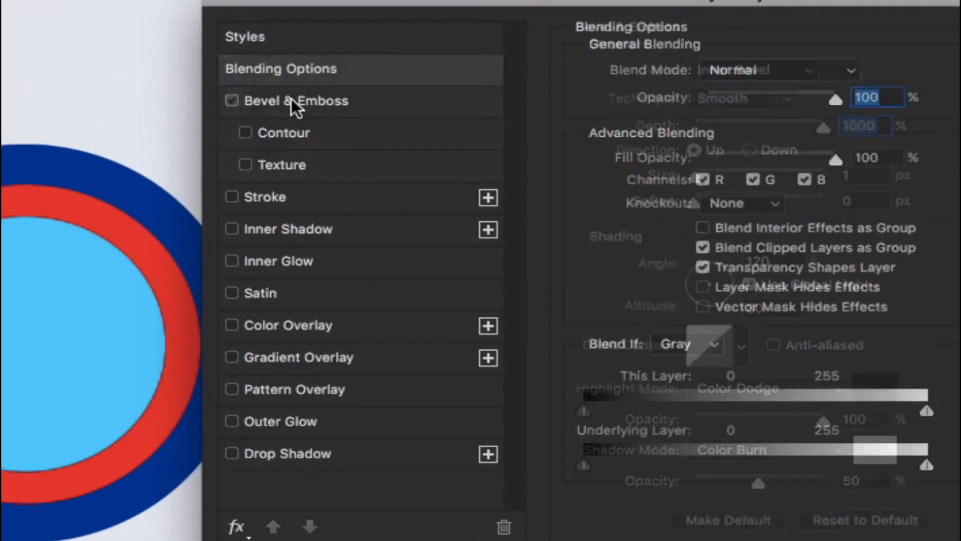
left_click(741, 74)
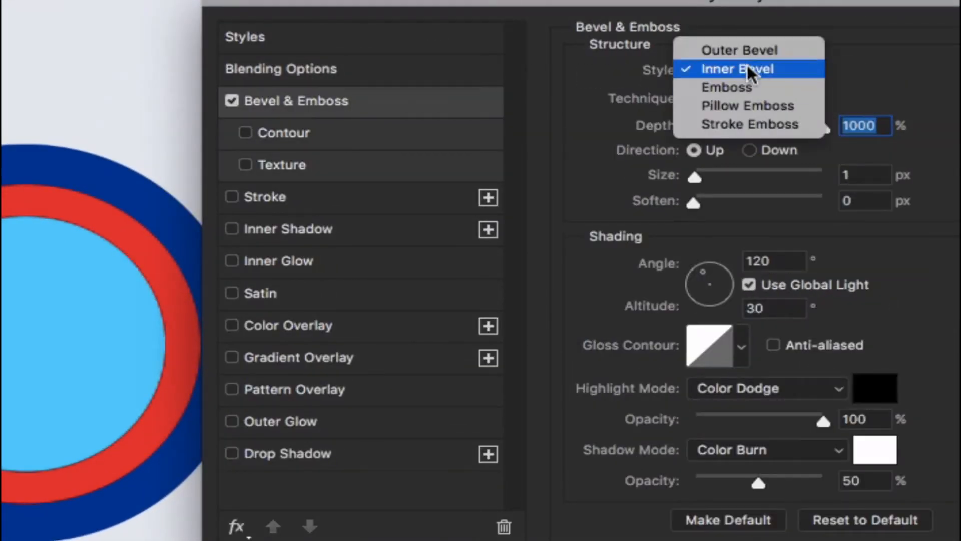
left_click(721, 68)
left_click(741, 97)
left_click(741, 98)
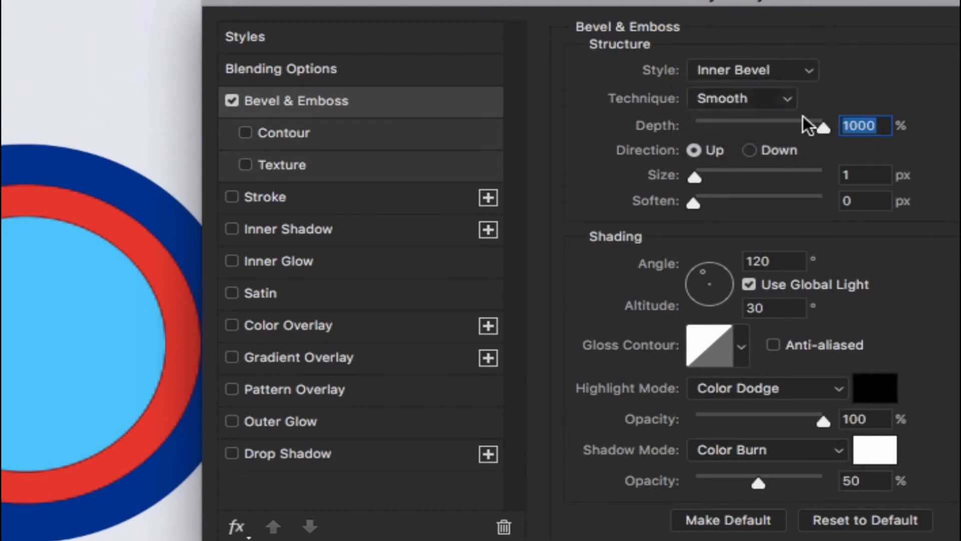
left_click_drag(810, 126, 831, 125)
Set the bevel's shading angle to -90° and its altitude to 0°
left_click(783, 260)
type("-90")
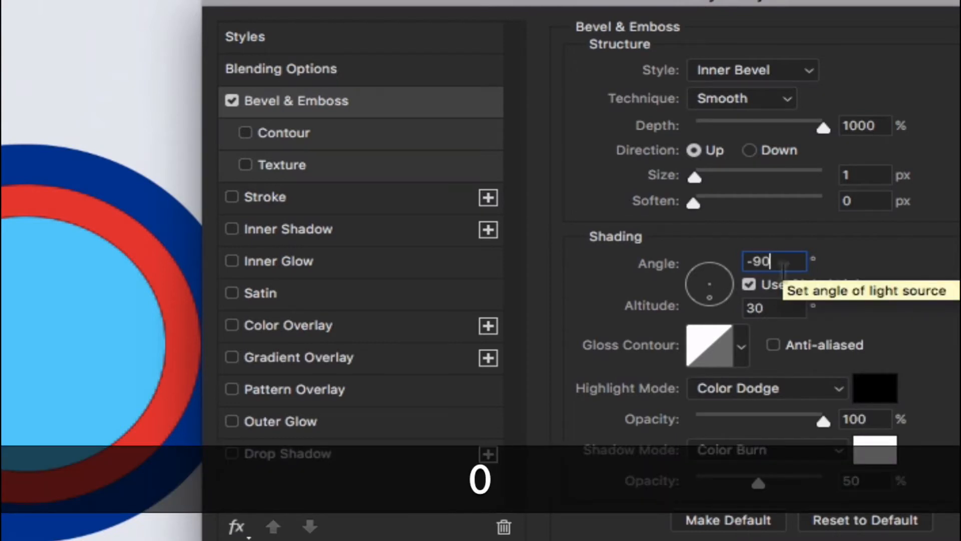
key("Tab")
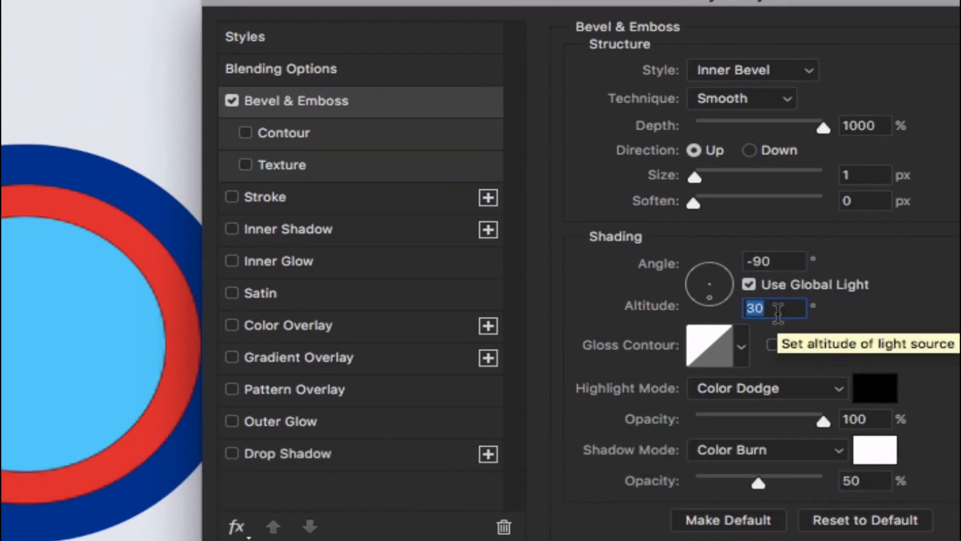
type("0")
Set the bevel's highlight to Color Dodge mode in black at 100% opacity
left_click(827, 388)
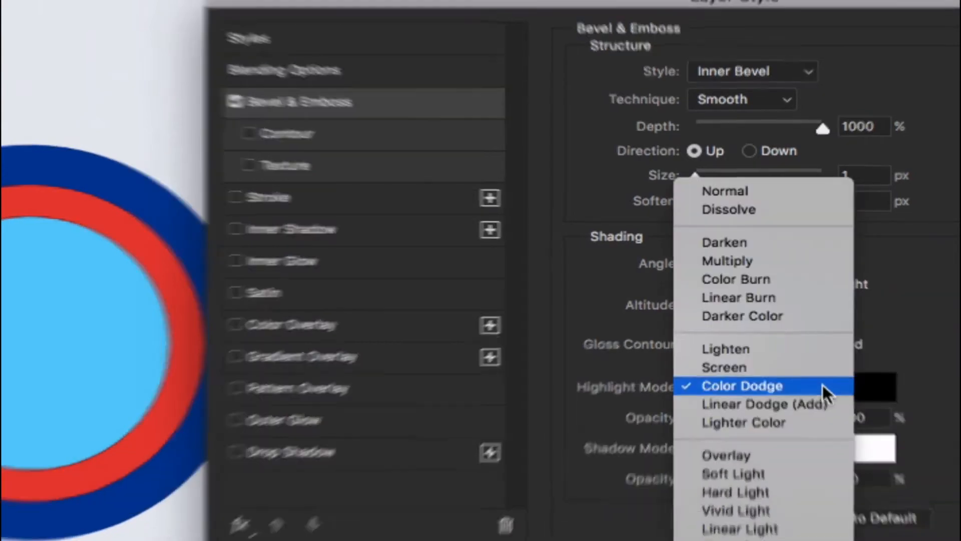
left_click(822, 385)
left_click(805, 308)
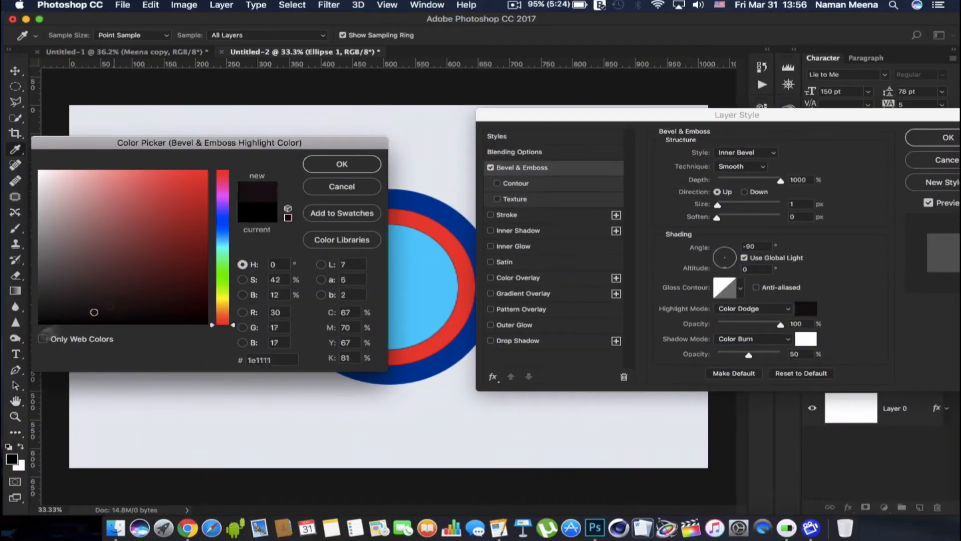
left_click(352, 165)
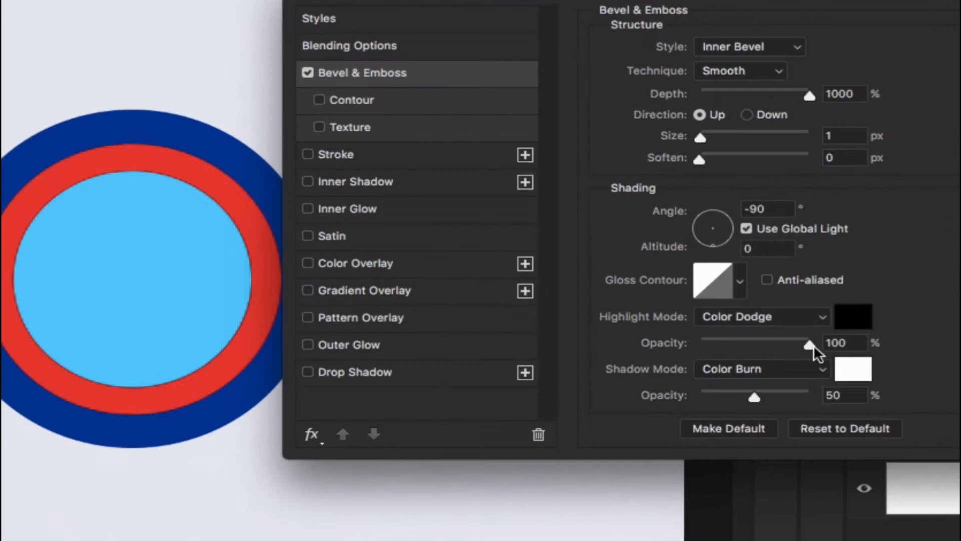
left_click(781, 323)
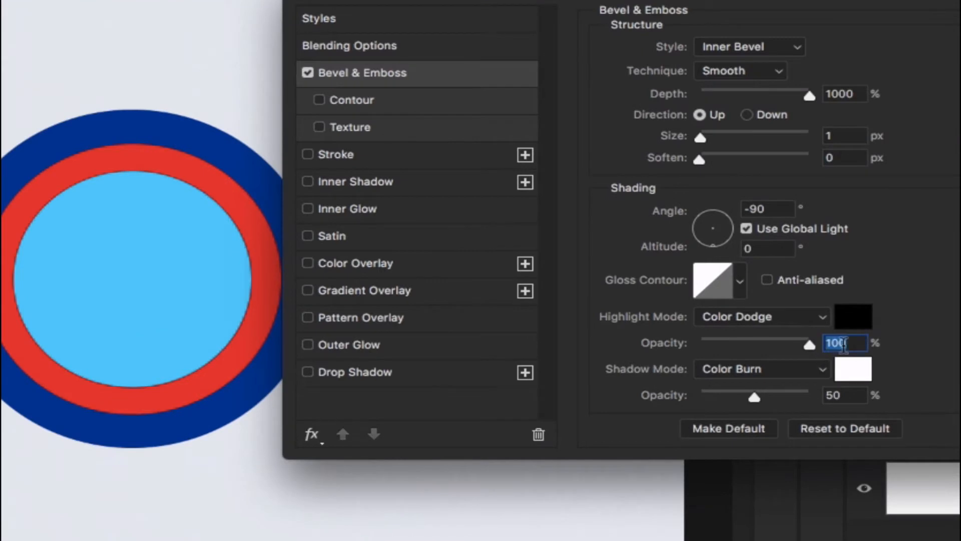
Set the bevel's shadow to Color Burn mode in white (#ffffff) at 50% opacity
left_click(789, 371)
left_click(785, 371)
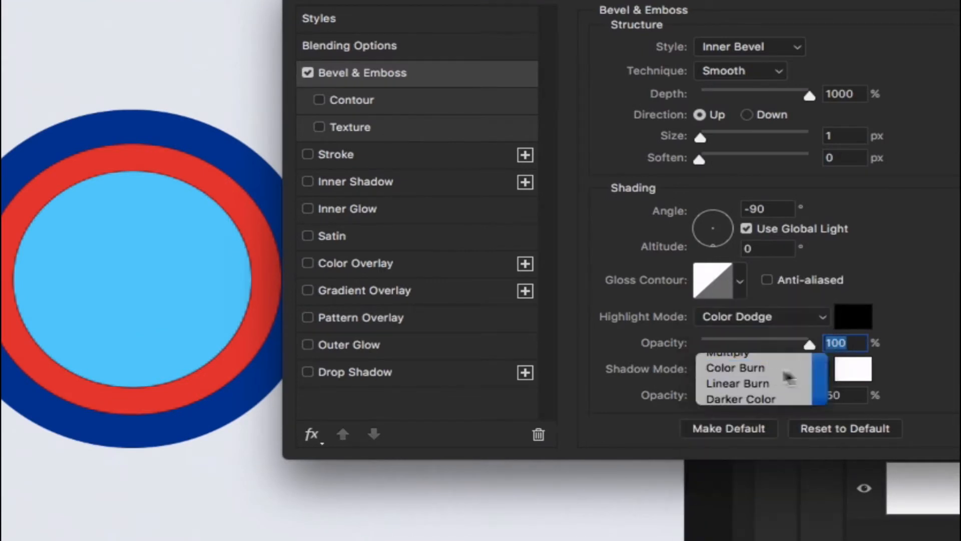
left_click(852, 370)
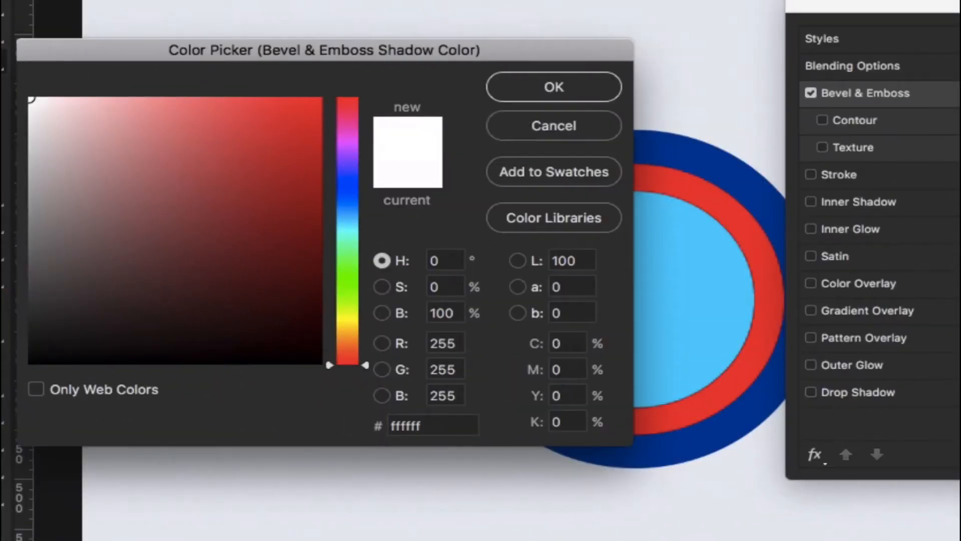
key("Return")
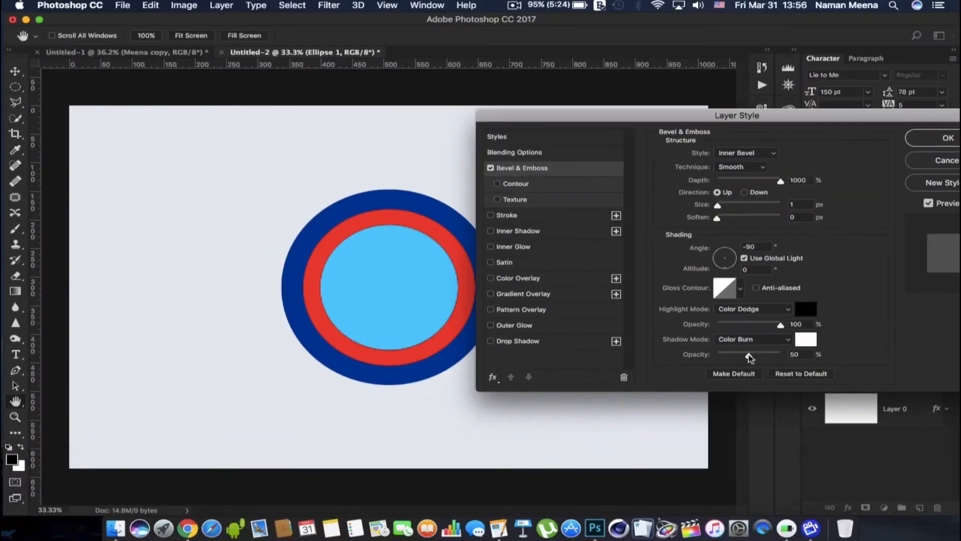
type("50")
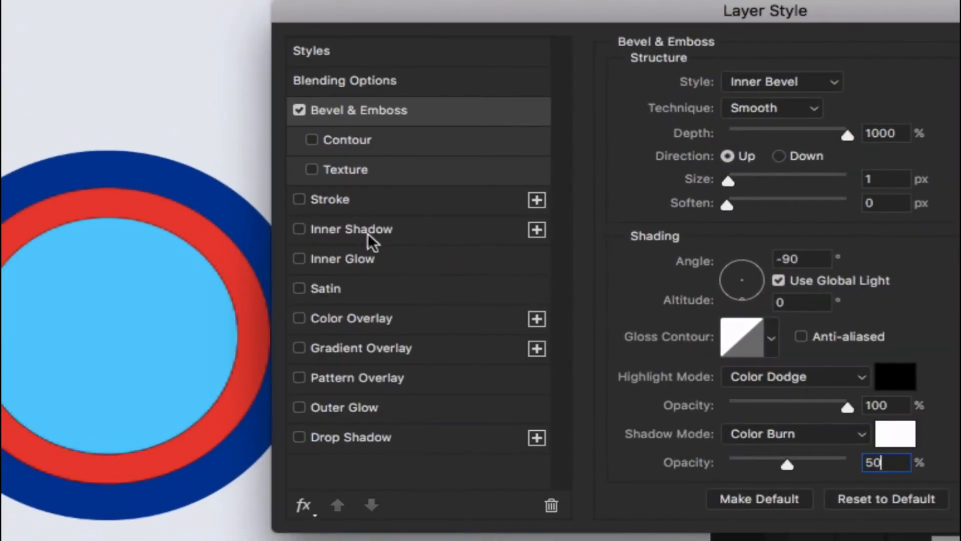
Add a black Darken Inner Shadow at 50% opacity, with 8 px distance, 0% choke, 20 px size and 5% noise
left_click(370, 238)
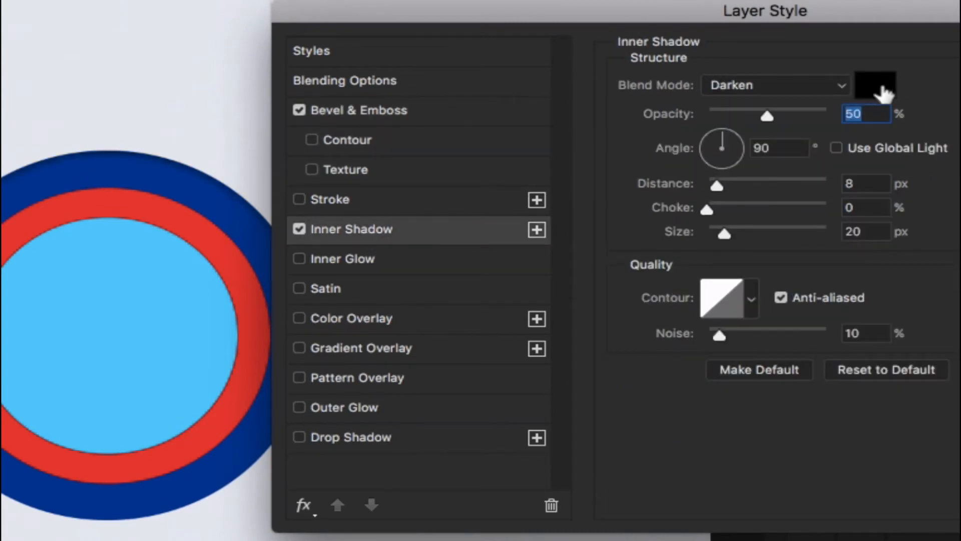
left_click(826, 84)
left_click(828, 82)
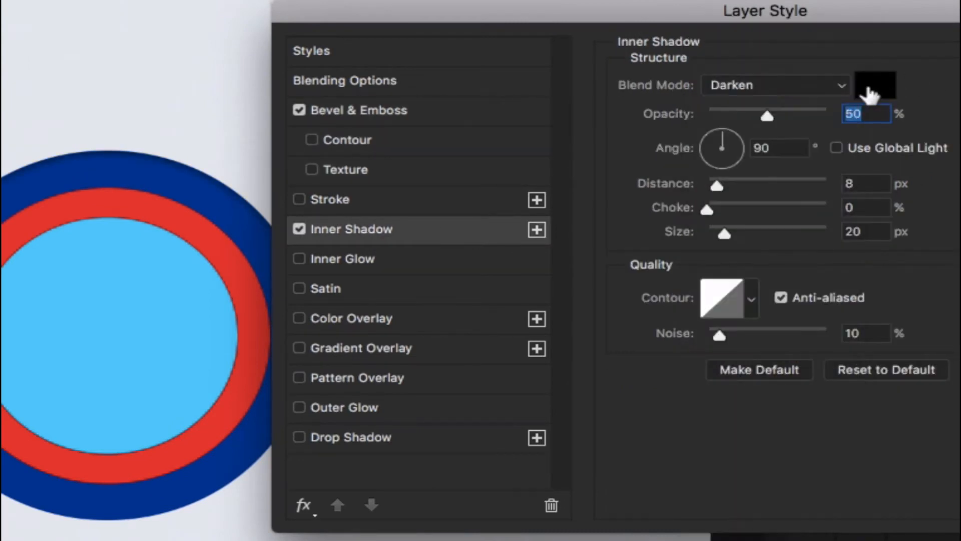
left_click(871, 90)
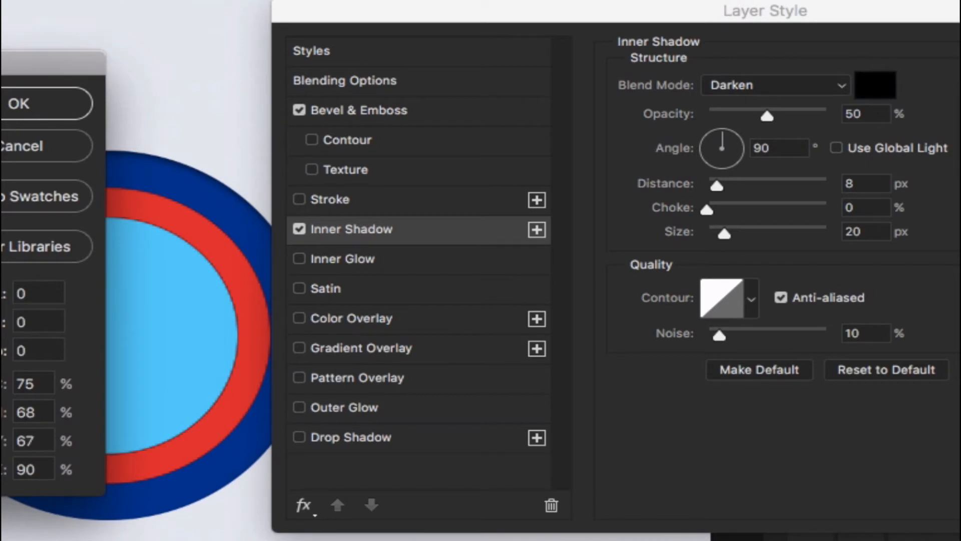
key("Return")
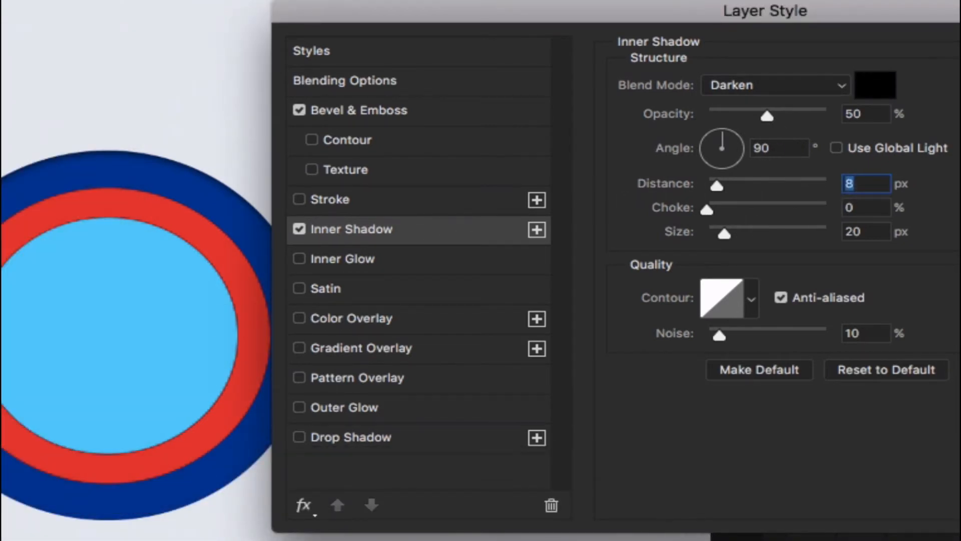
key("Tab")
key("Tab")
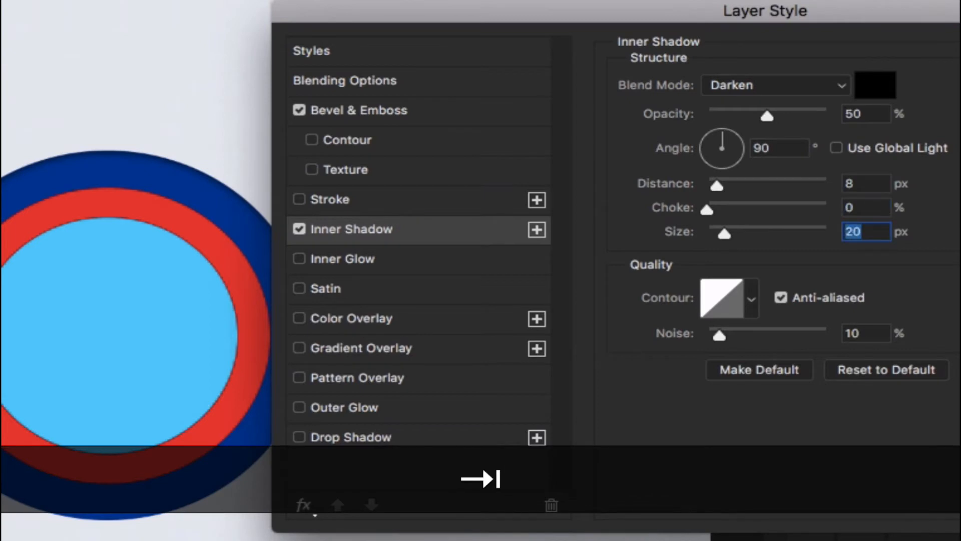
left_click(866, 333)
type("5")
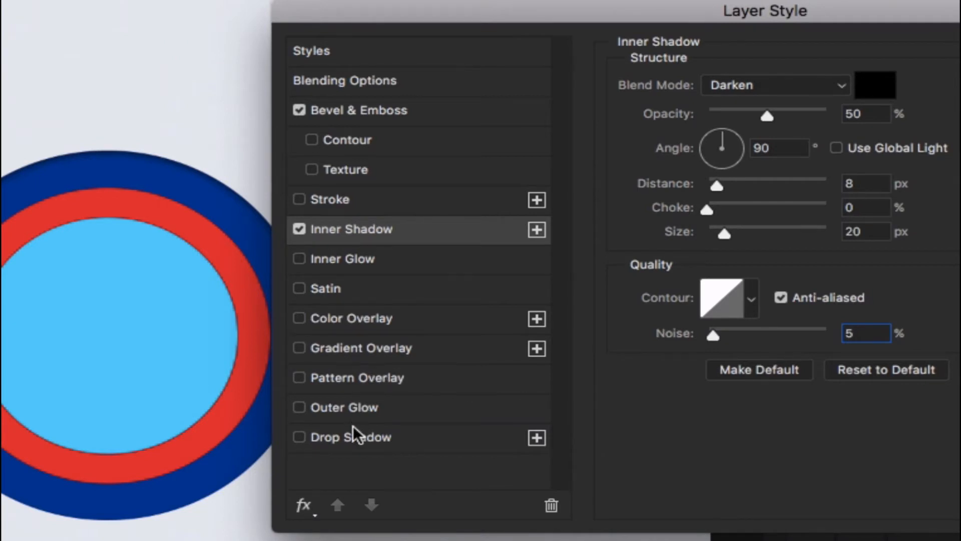
Add a Pattern Overlay using the pale grey paper pattern at 5% scale and apply the layer style to the outer circle
left_click(375, 379)
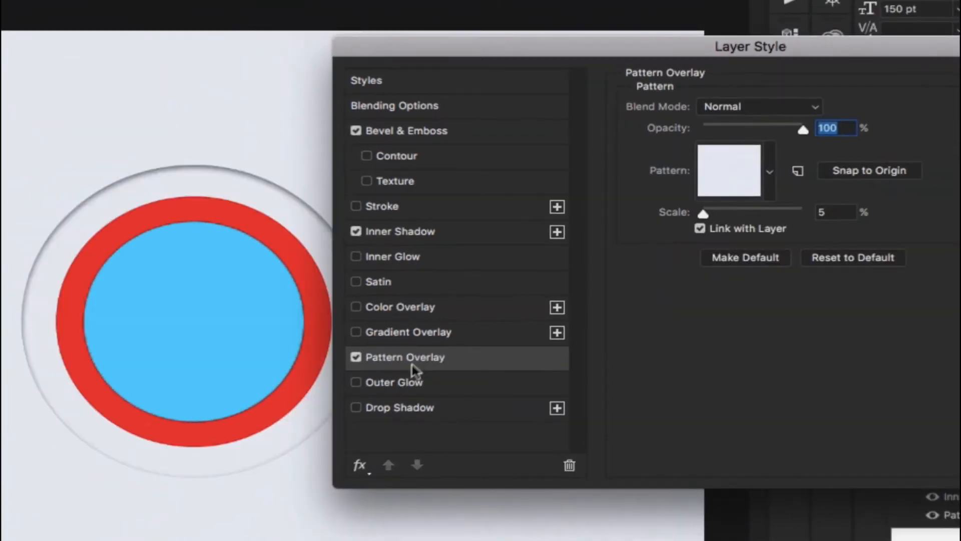
left_click(736, 189)
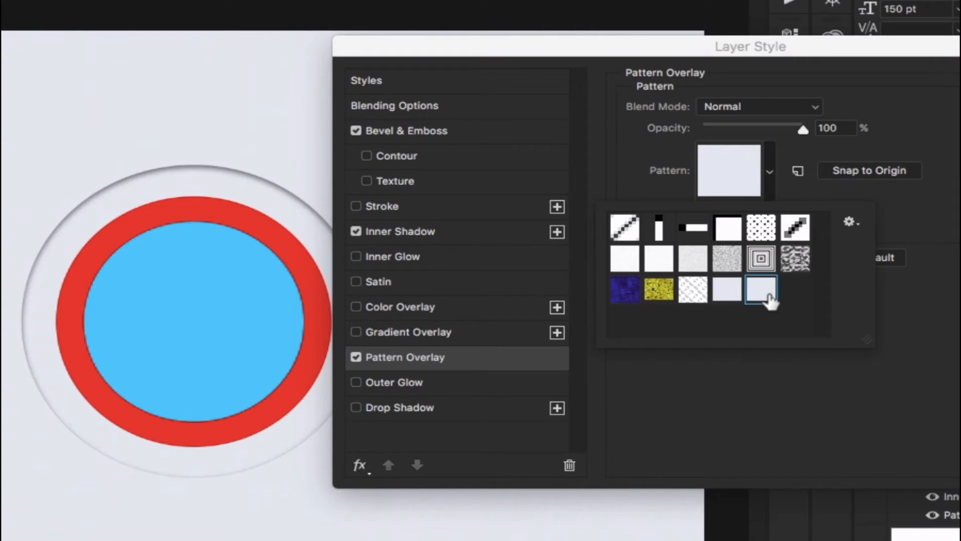
left_click(769, 175)
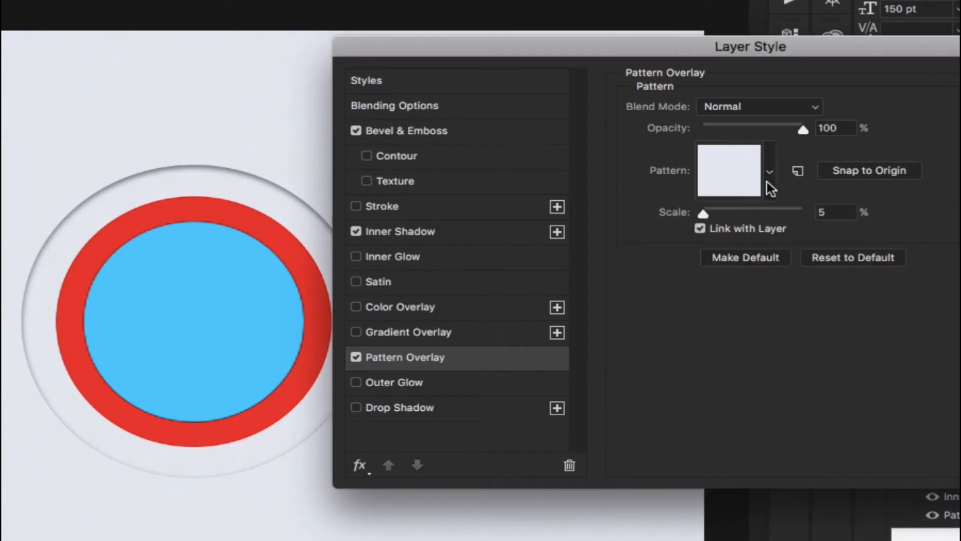
left_click_drag(960, 51, 853, 51)
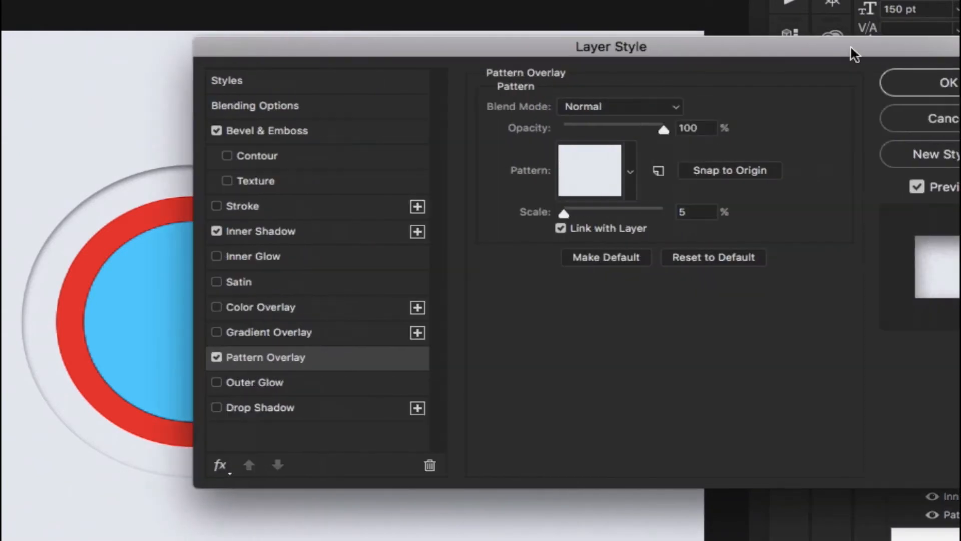
left_click(921, 84)
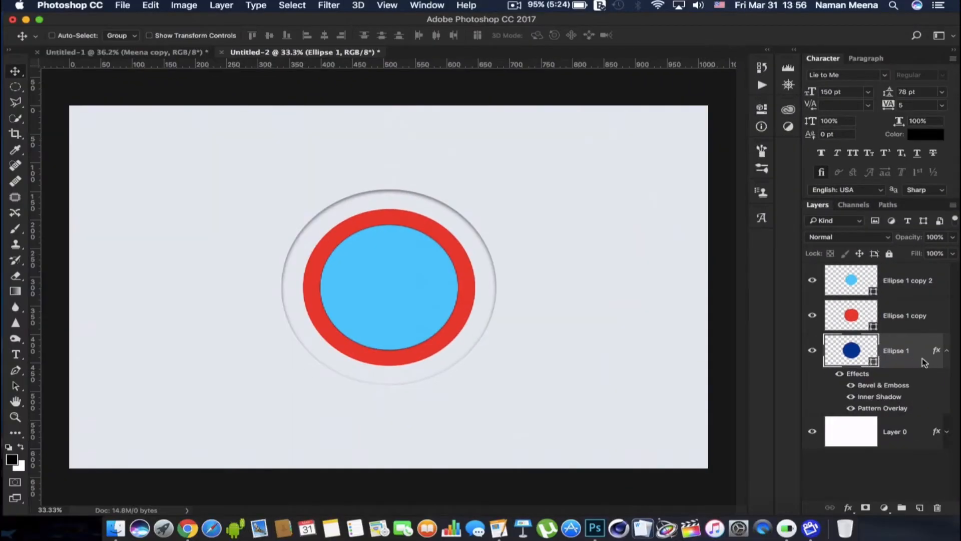
Copy the outer circle's layer style and paste it onto both the red and light blue circle layers
right_click(922, 358)
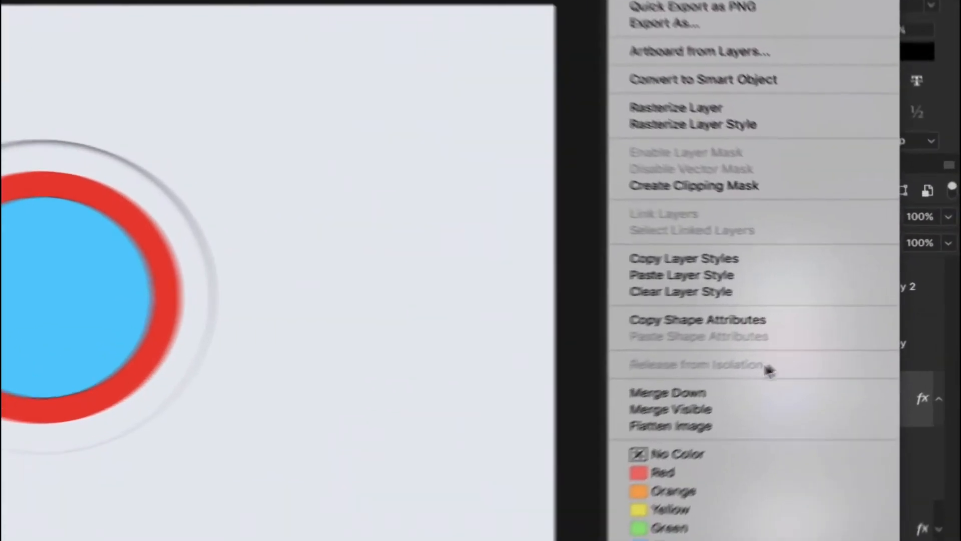
left_click(827, 262)
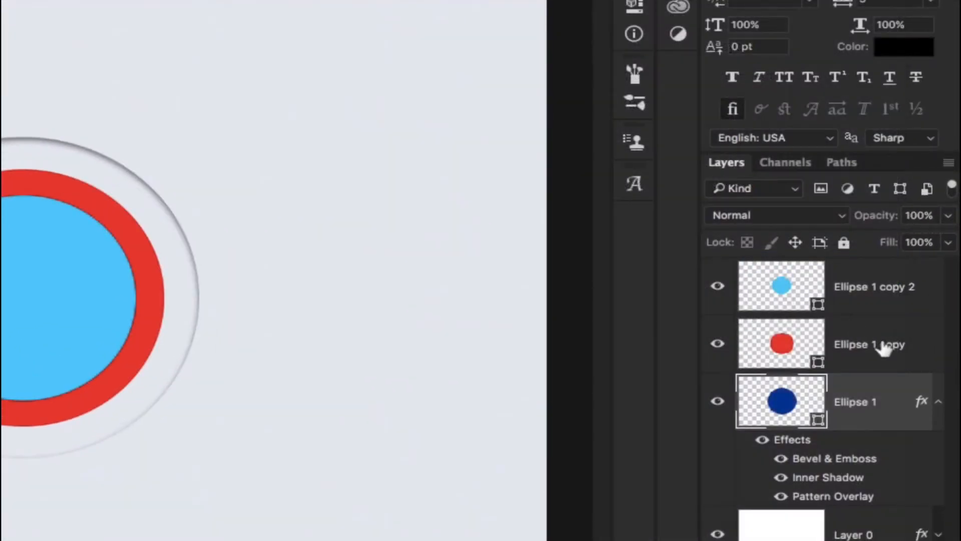
left_click(883, 347)
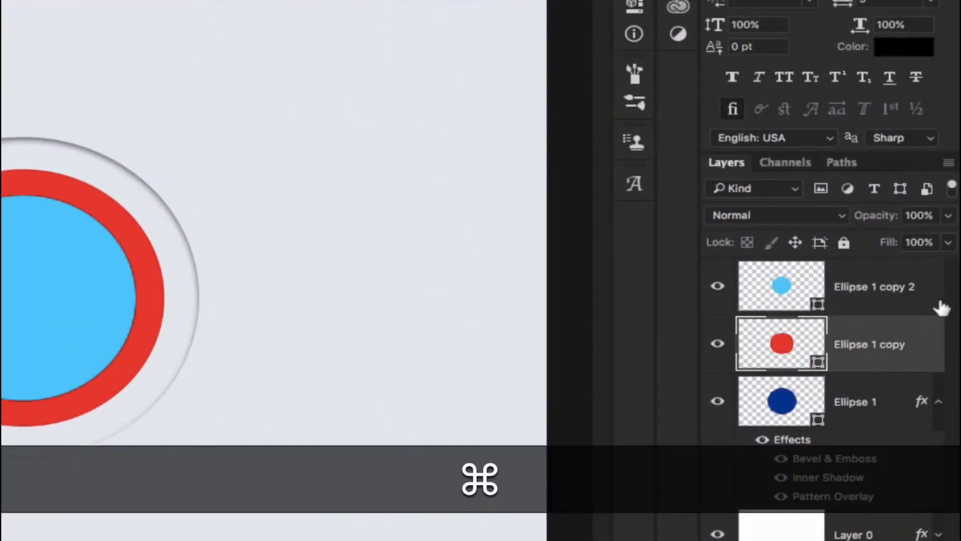
left_click(938, 303, "super")
right_click(938, 303)
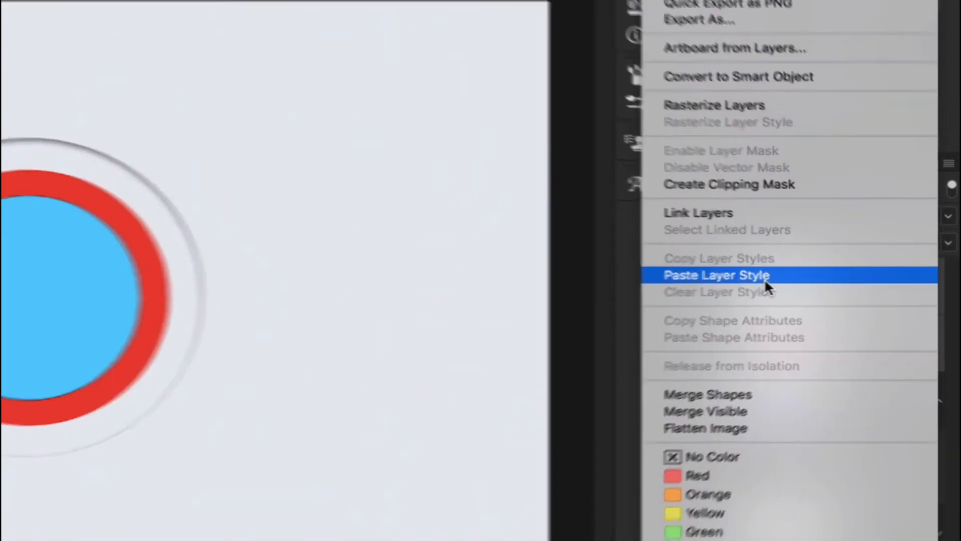
left_click(764, 276)
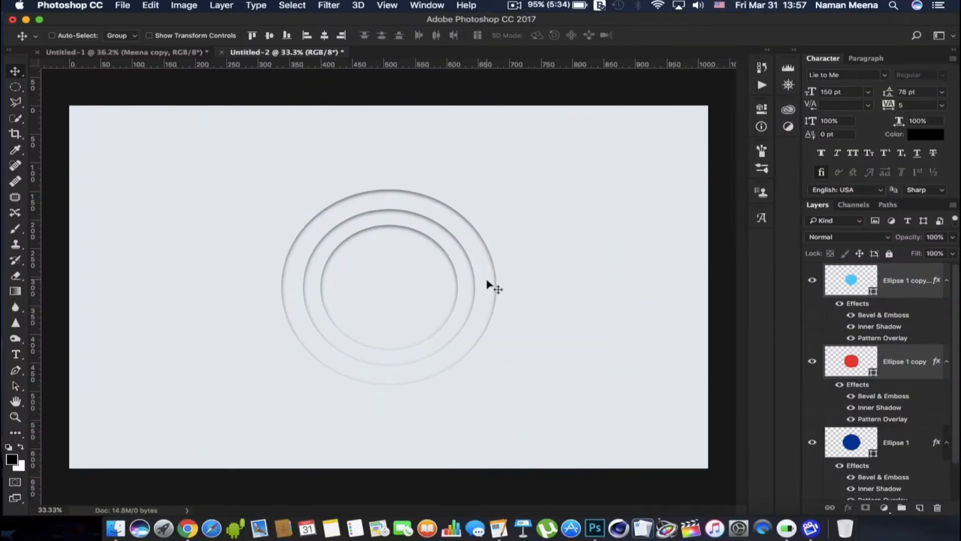
Collapse the effects lists of the red and light blue circle layers and select the Type tool
scroll(489, 283, "up", 4)
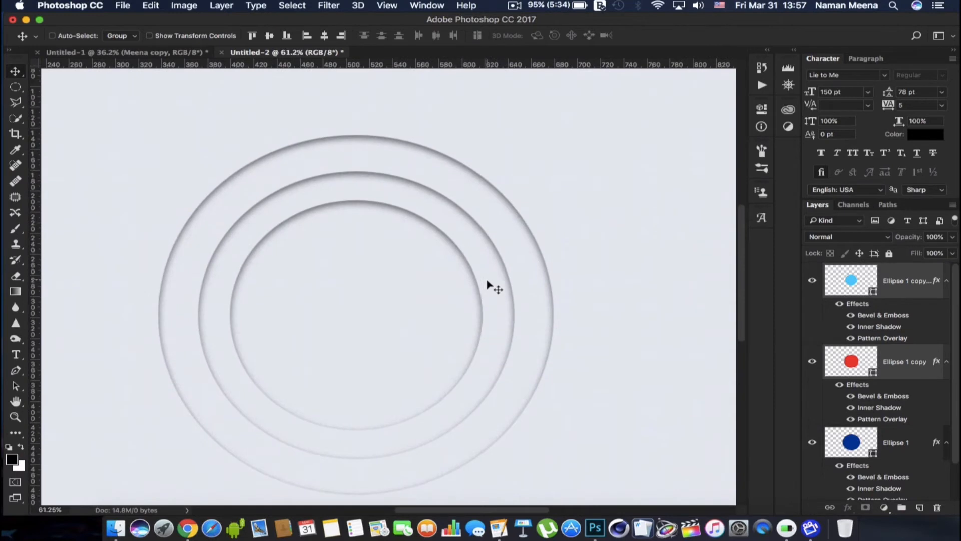
scroll(489, 285, "left", 2)
scroll(489, 285, "left", 1)
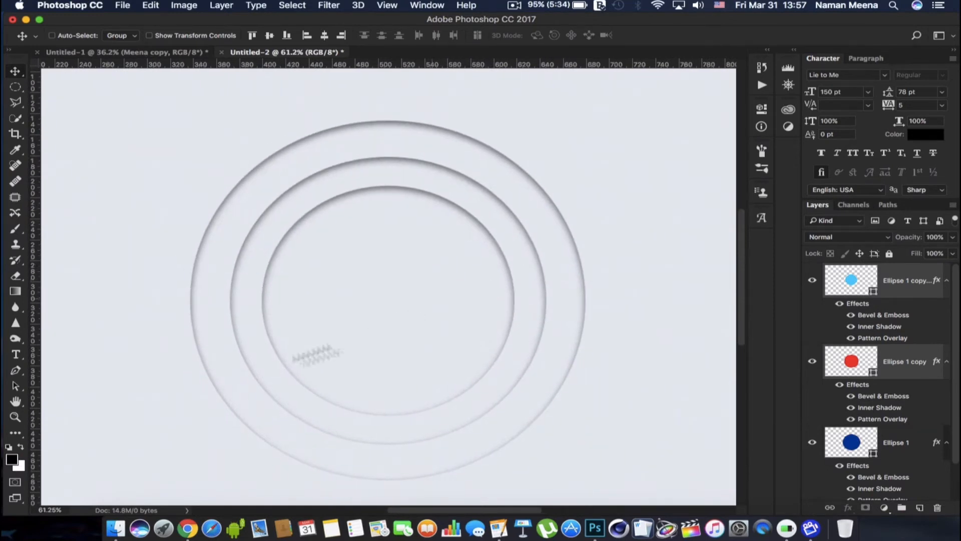
key("z")
right_click(134, 389)
left_click(145, 393)
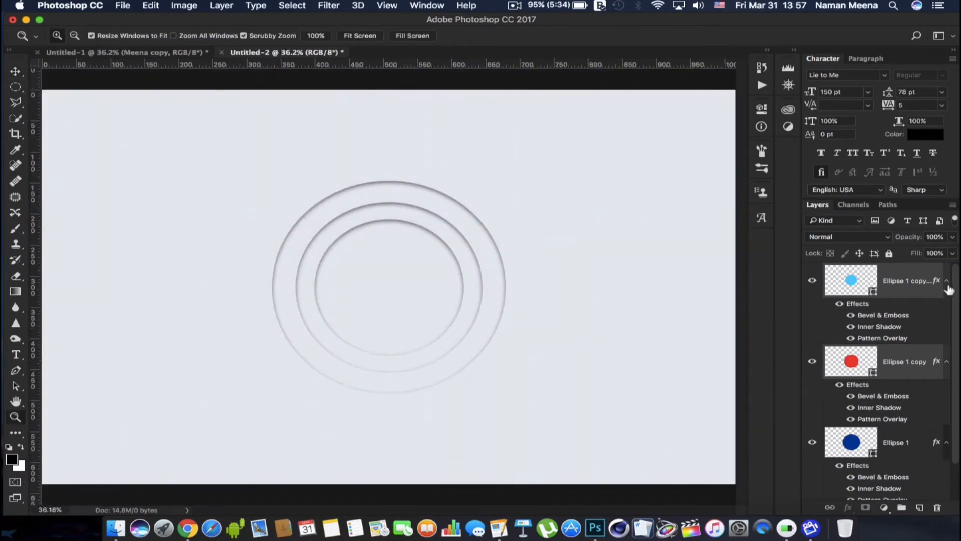
left_click(947, 281)
double_click(946, 321)
left_click(869, 167)
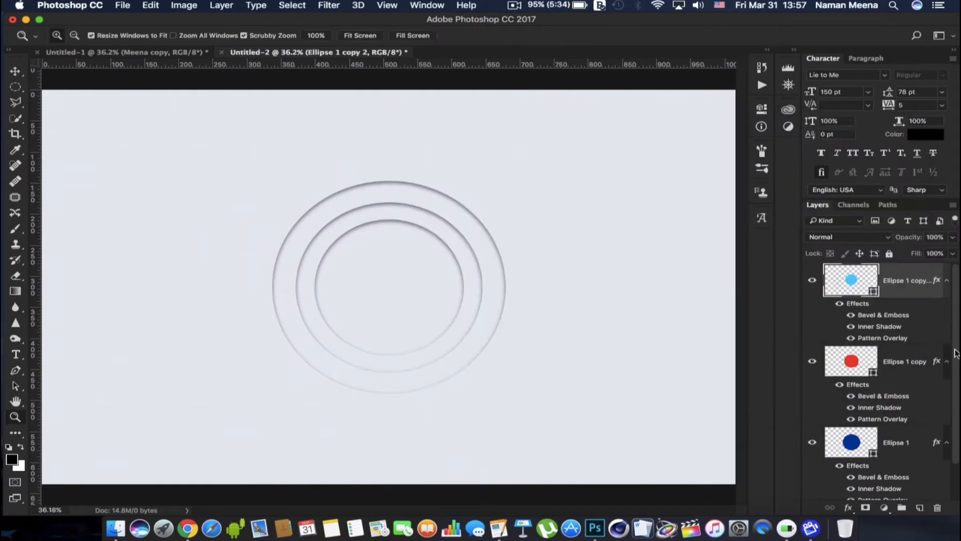
left_click(947, 361)
left_click(11, 358)
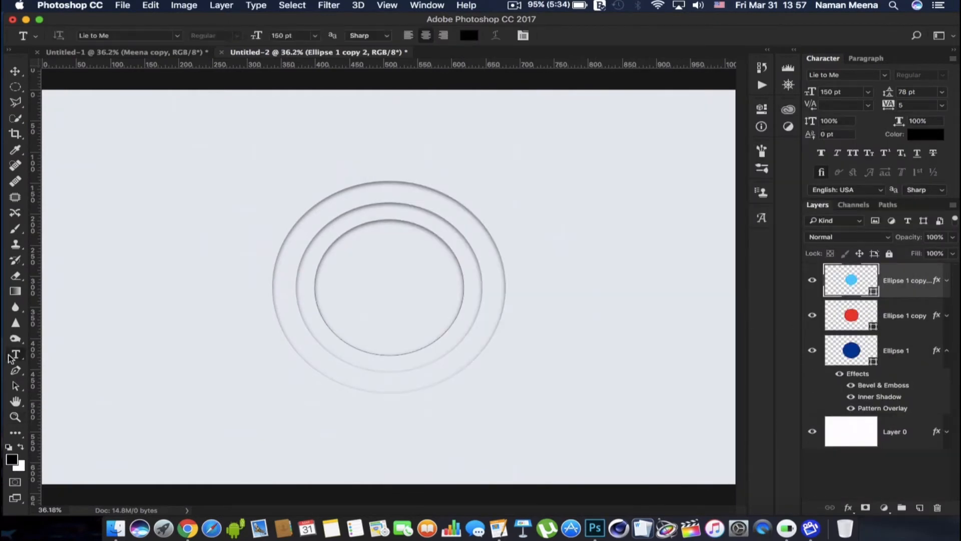
Add the owner's name as centred two-line black text in 150 pt Lie to Me and place it inside the inner circle
left_click(124, 367)
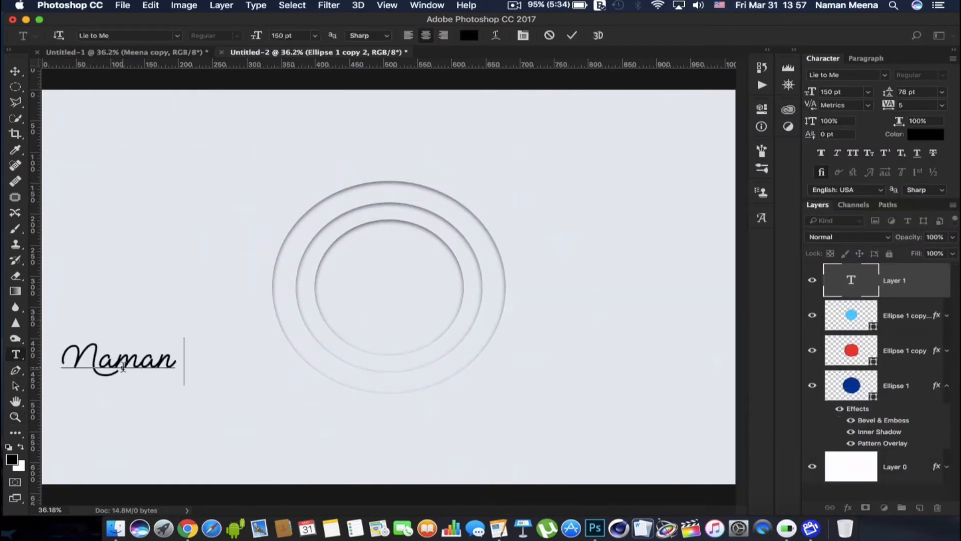
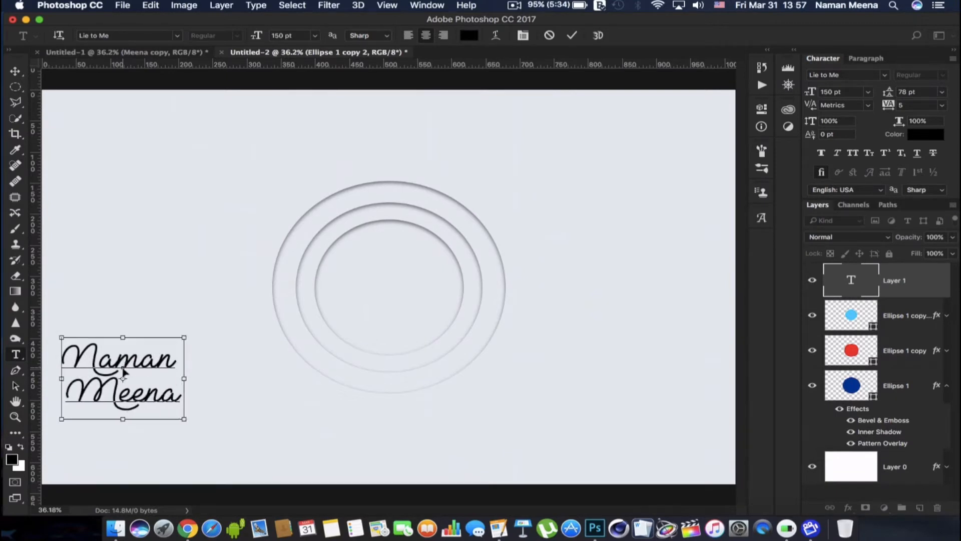
key("super+a")
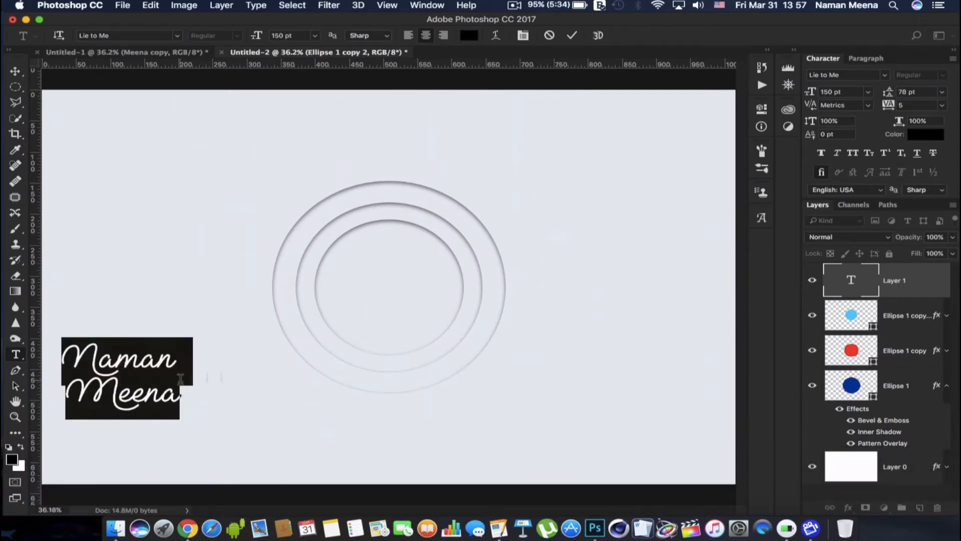
left_click(934, 296)
left_click_drag(164, 345, 433, 269)
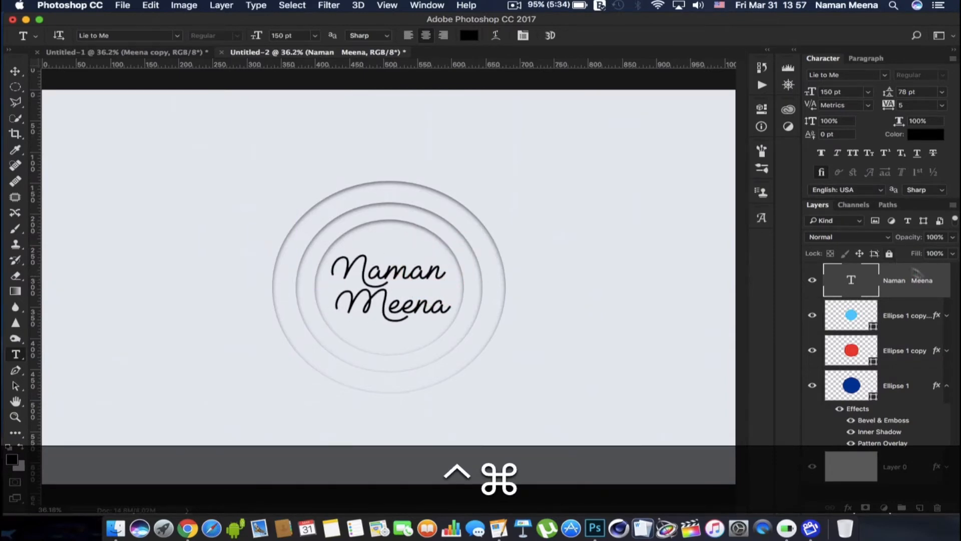
Paste the circles' layer style onto the name text layer and replace its Inner Shadow with a Drop Shadow
right_click(943, 289)
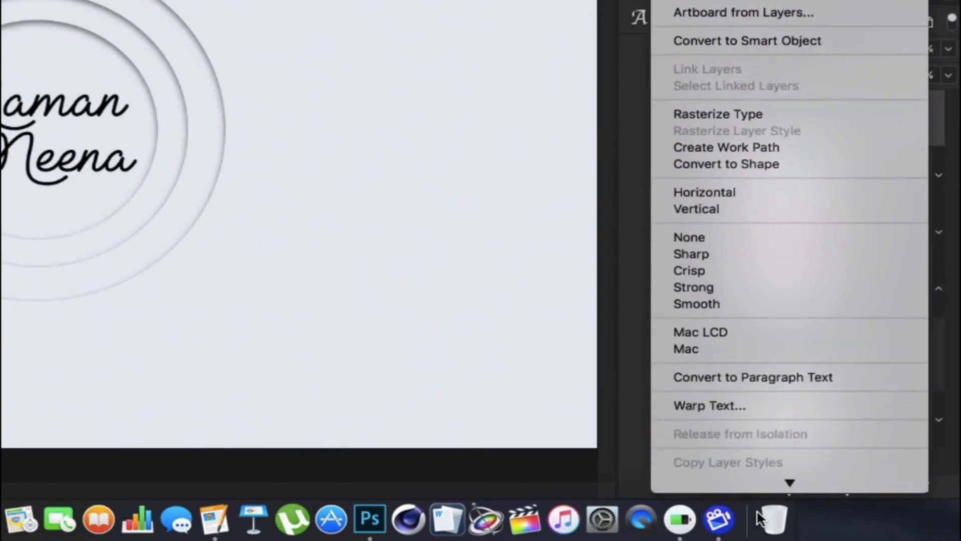
left_click(735, 377)
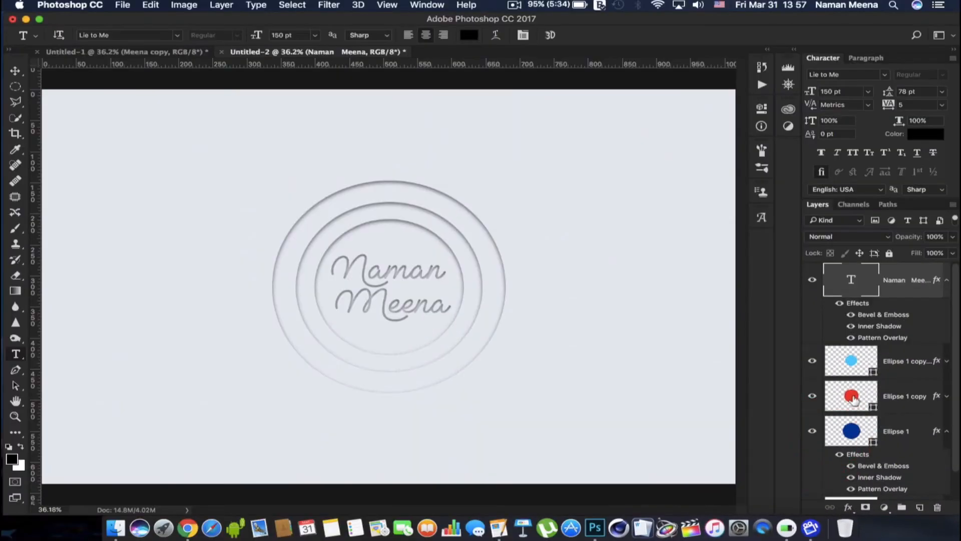
double_click(920, 299)
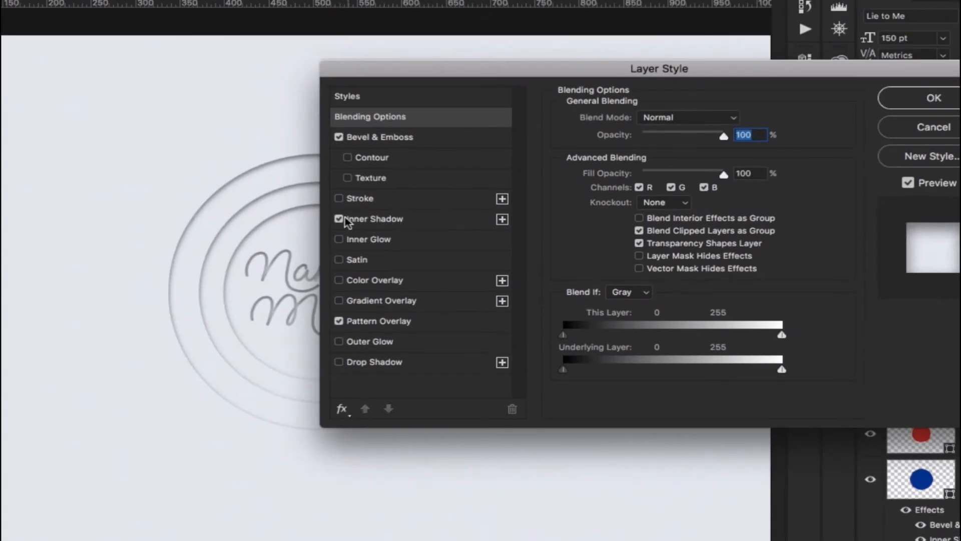
left_click(343, 219)
left_click(380, 362)
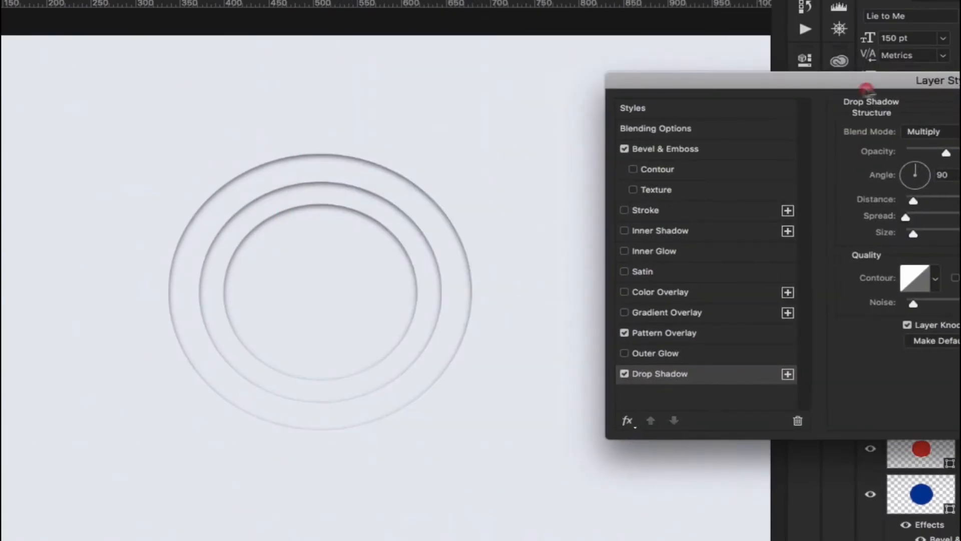
Set the text's Drop Shadow to black (000000) in Multiply mode with 5% noise, apply the style and collapse the effects list
left_click(735, 120)
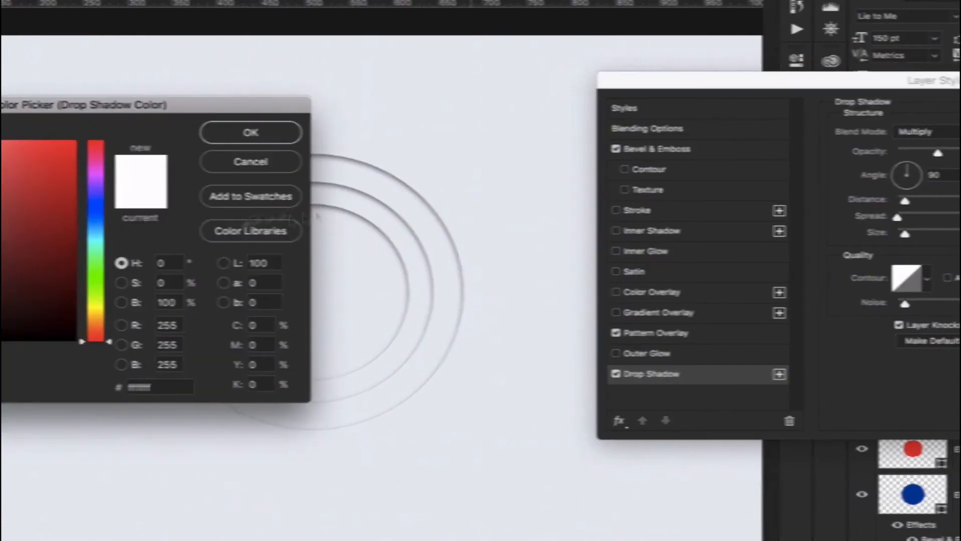
type("000000")
key("Return")
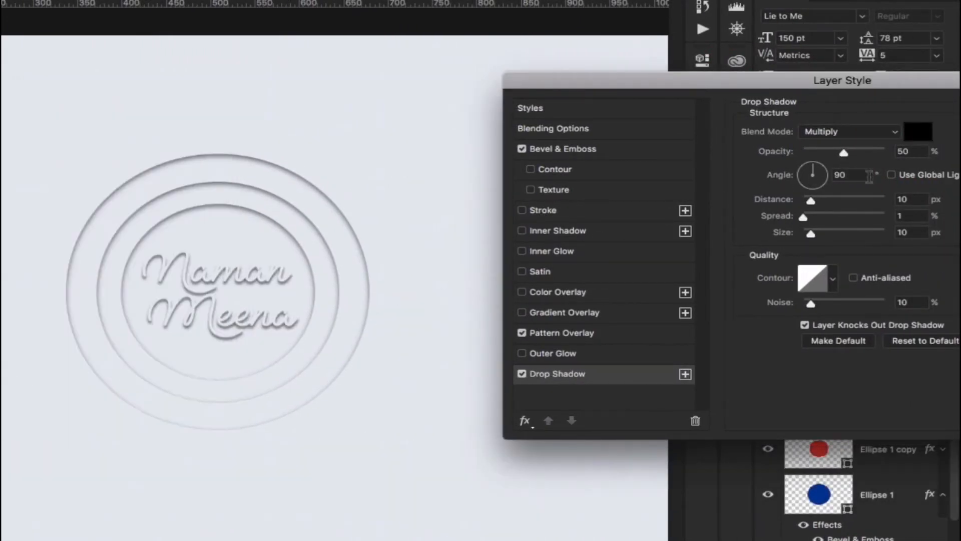
left_click(869, 130)
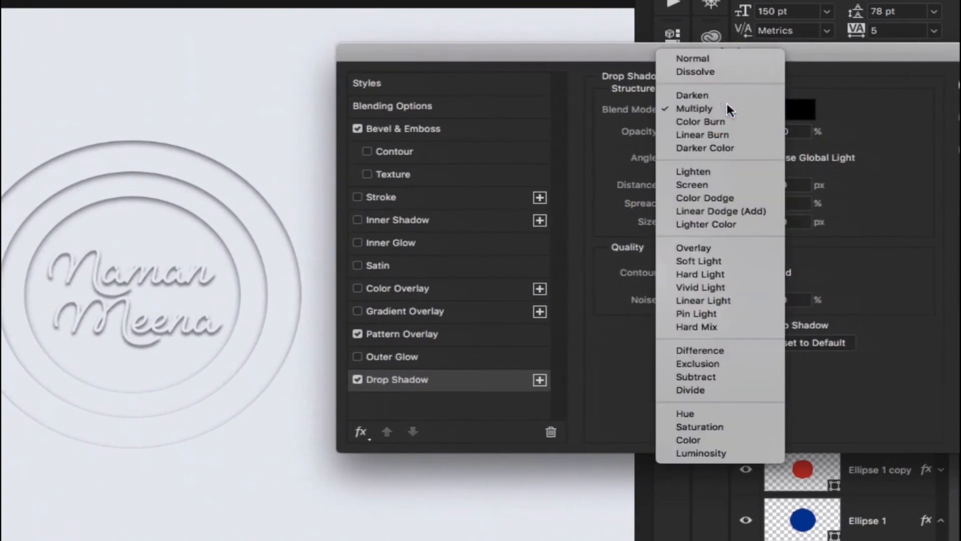
left_click(726, 105)
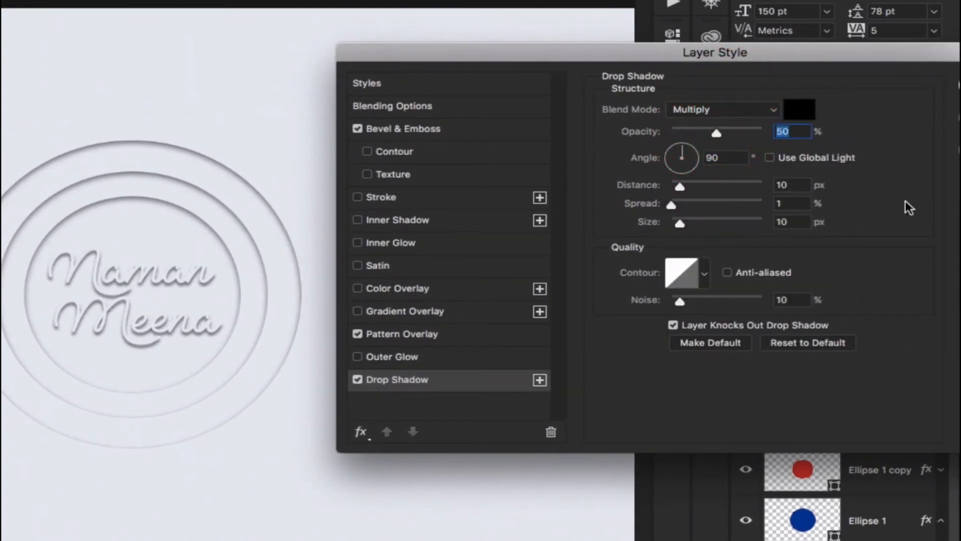
key("Tab")
key("Tab")
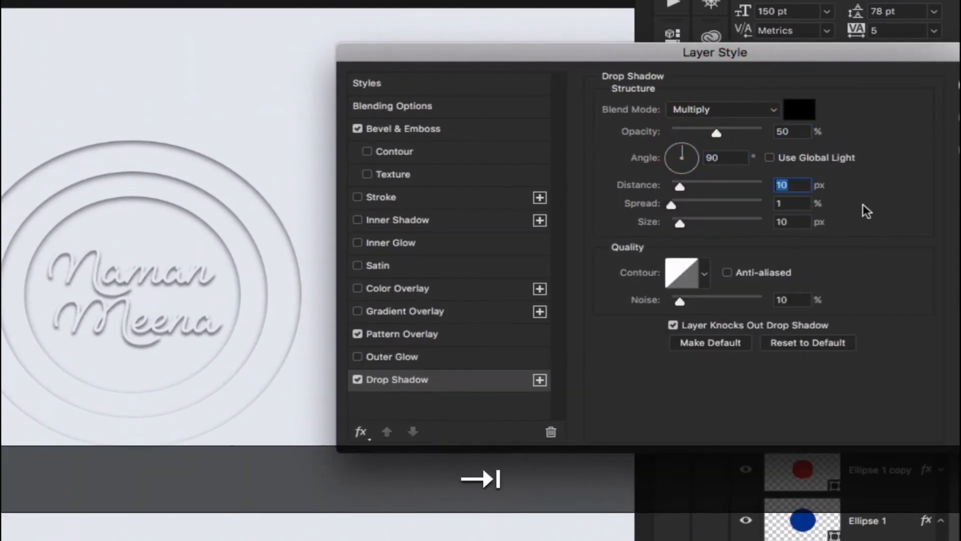
key("Tab")
key("Tab")
key("Tab")
type("5")
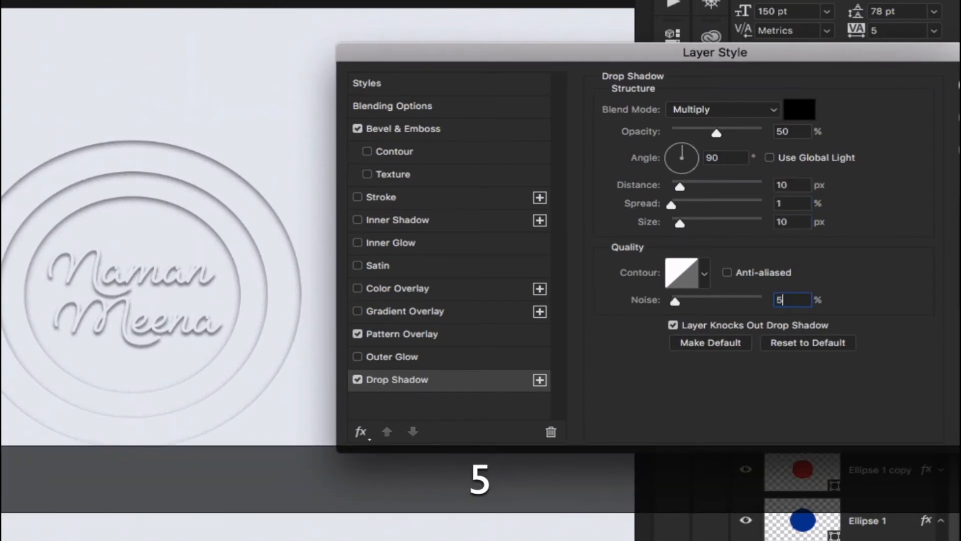
key("Return")
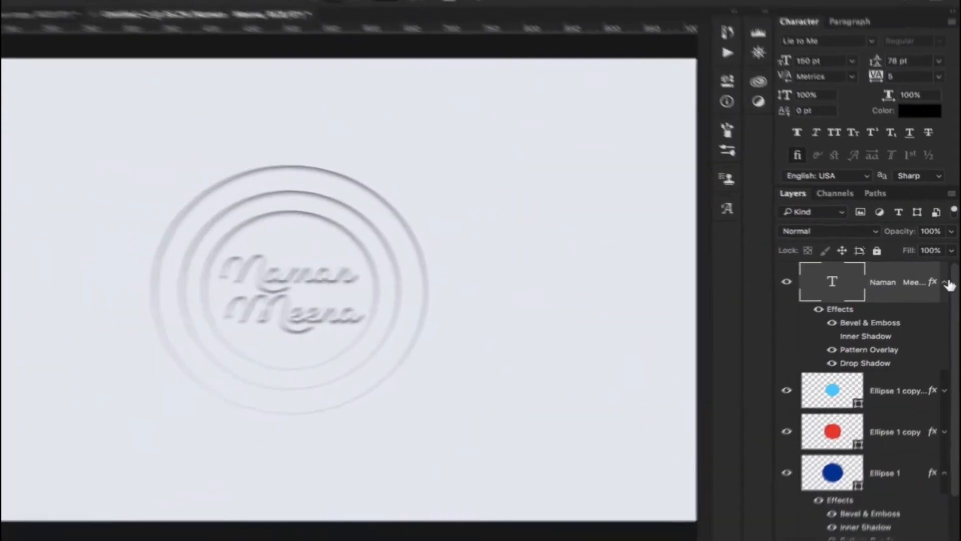
left_click(941, 284)
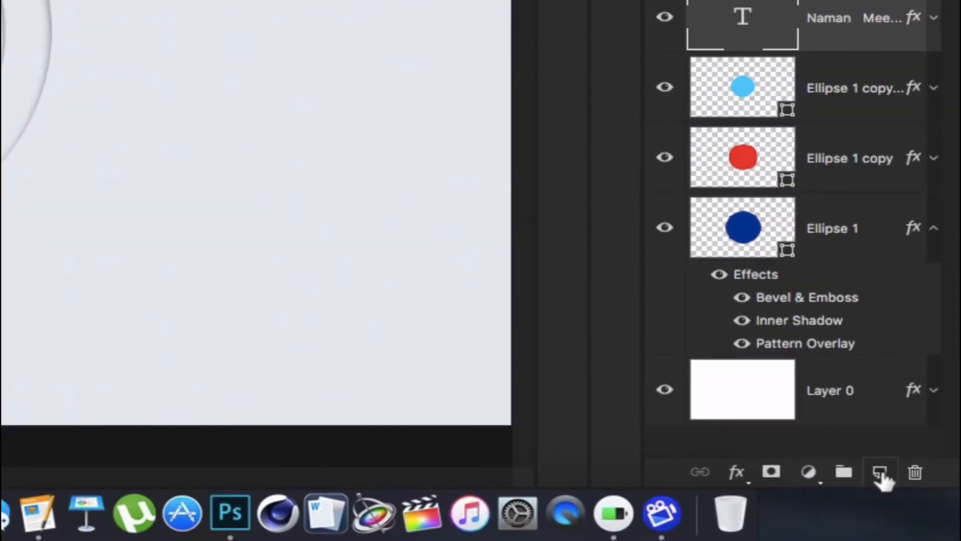
Create a new layer above the name text and set the foreground colour to bright red
left_click(880, 474)
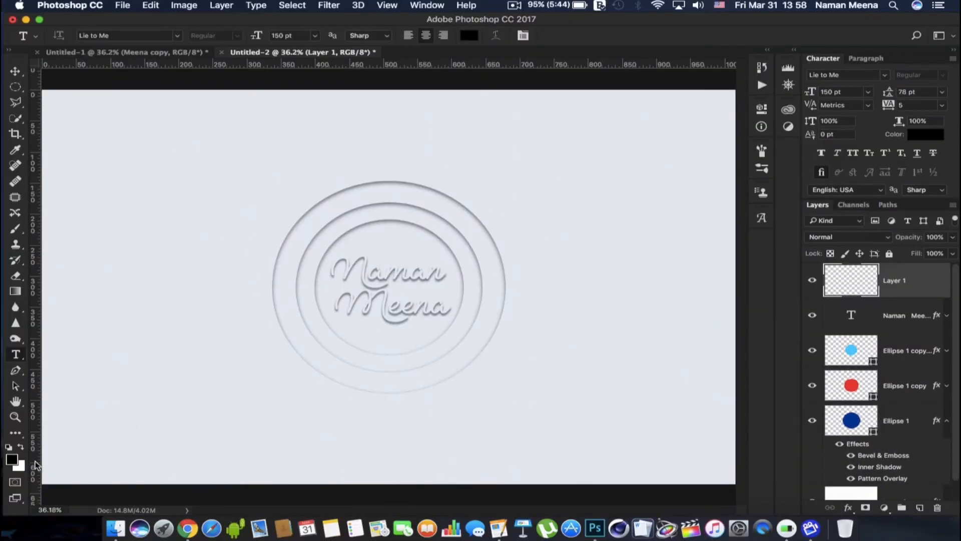
left_click(12, 460)
left_click(178, 230)
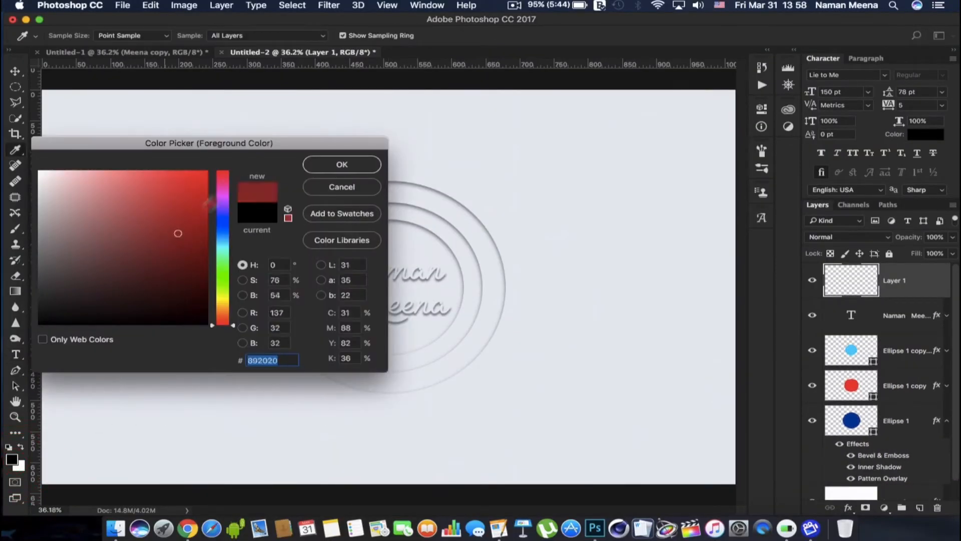
left_click_drag(178, 230, 239, 181)
key("Return")
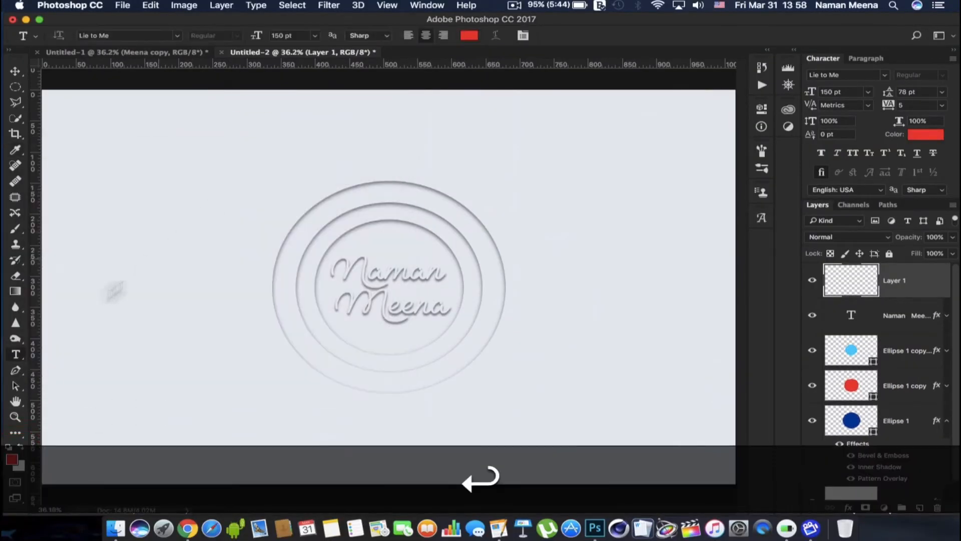
Set the background colour to bright cyan, 00deff
left_click(20, 466)
left_click_drag(225, 258, 224, 248)
left_click(279, 129)
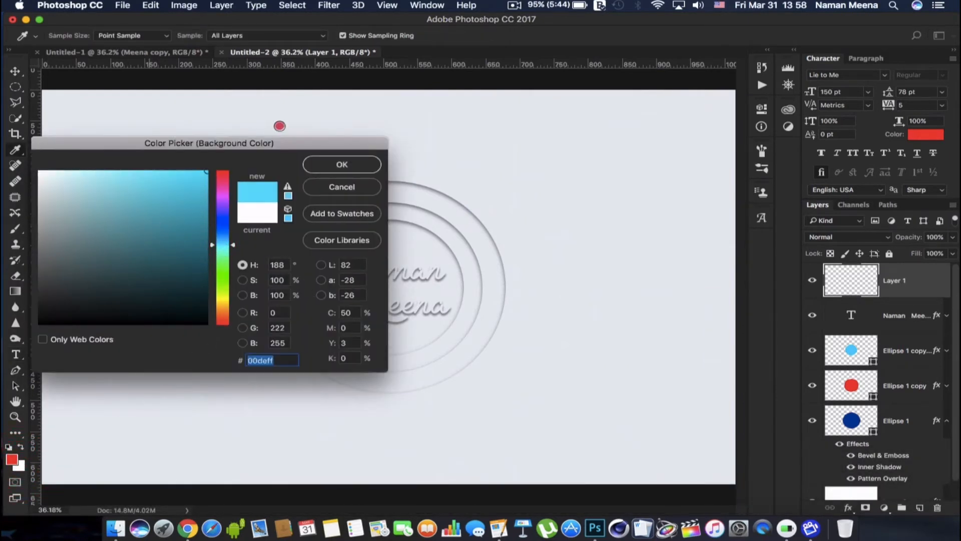
key("Return")
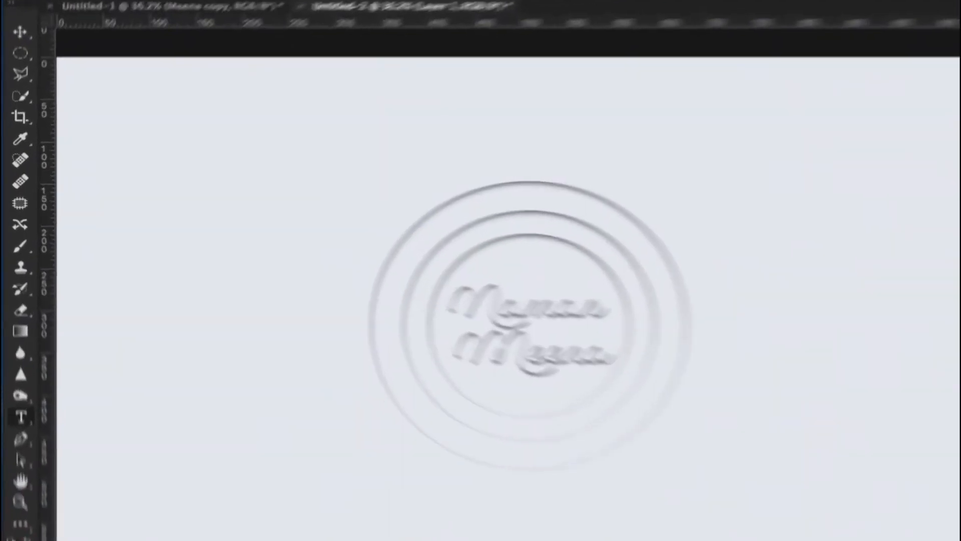
With a soft 1300 px brush, paint a cyan spot over the logo's left side and a red spot over its right side
key("b")
left_click(126, 63)
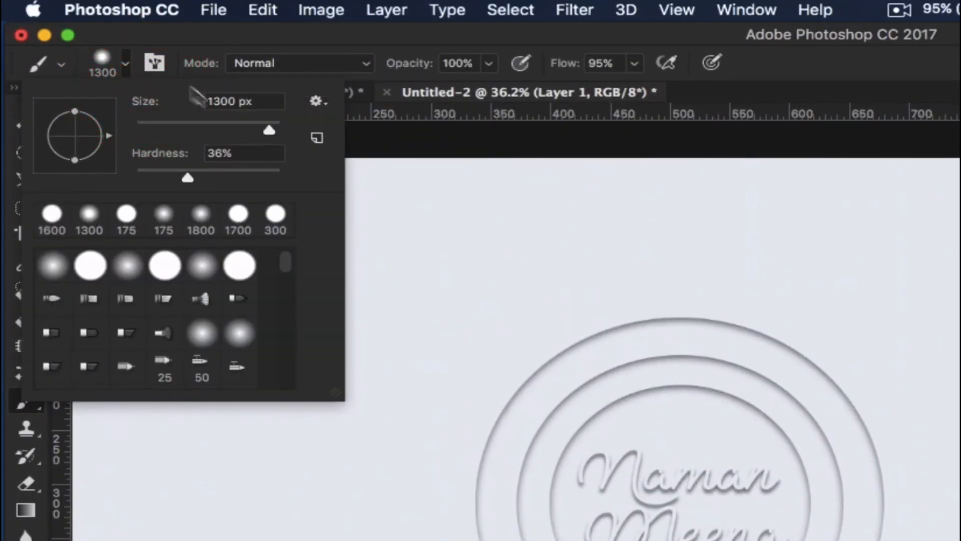
left_click(128, 68)
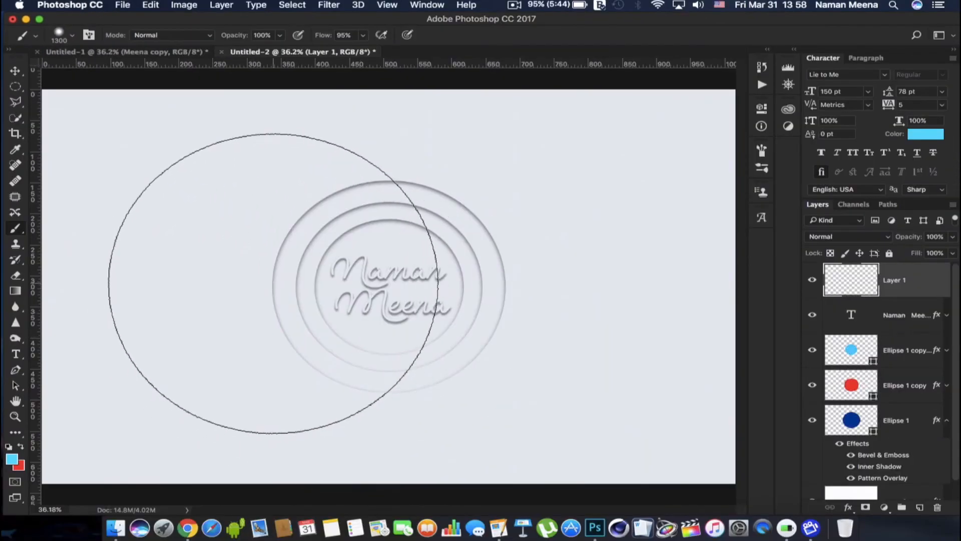
left_click(273, 283)
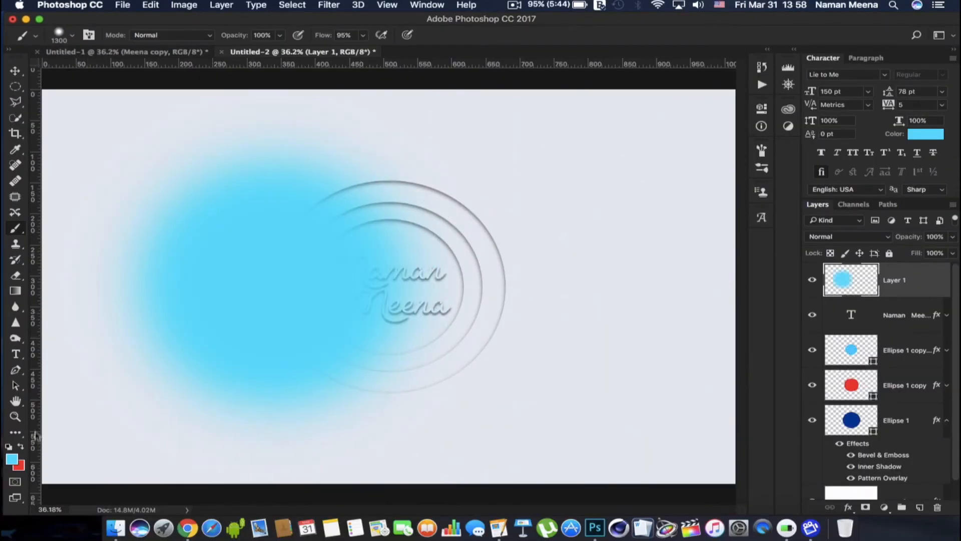
left_click(21, 446)
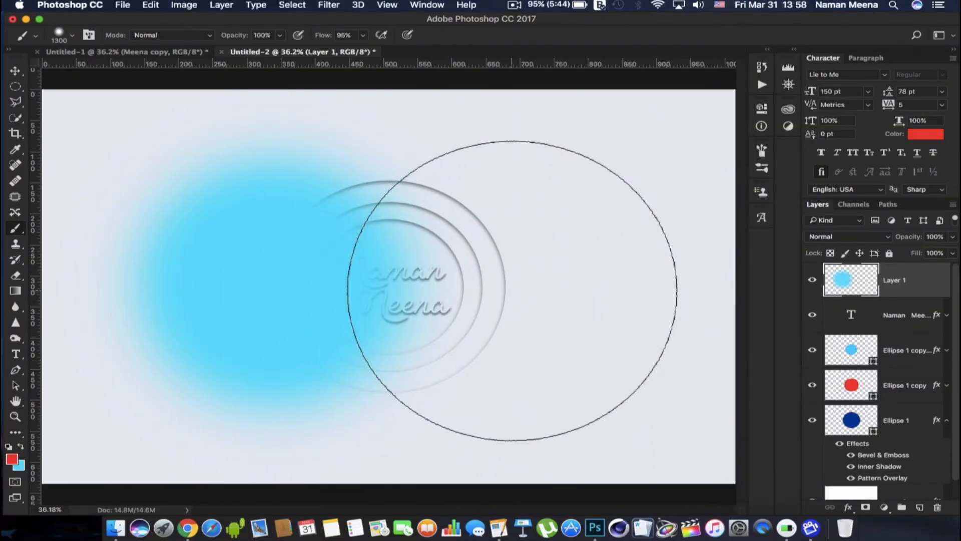
left_click(512, 290)
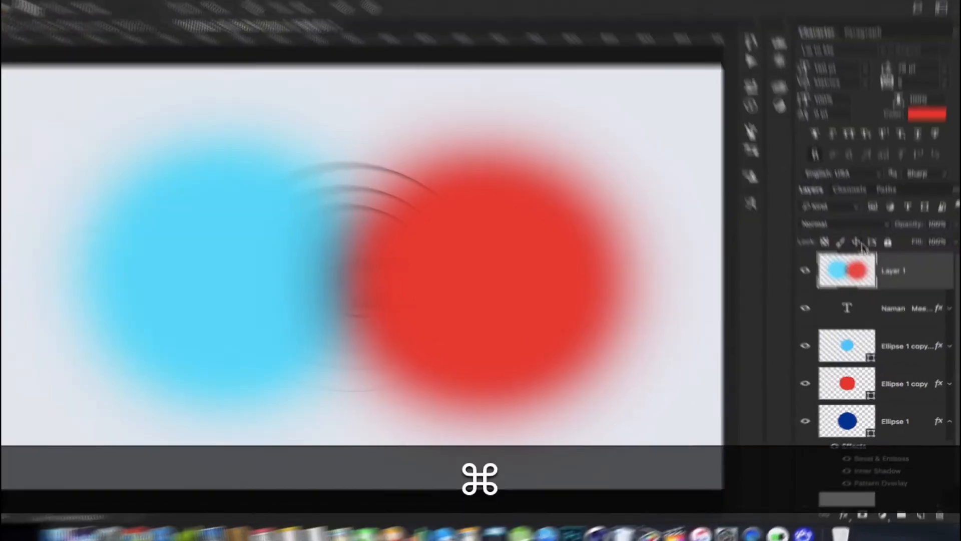
Set the blend mode of the painted cyan and red layer to Soft Light
left_click(865, 236)
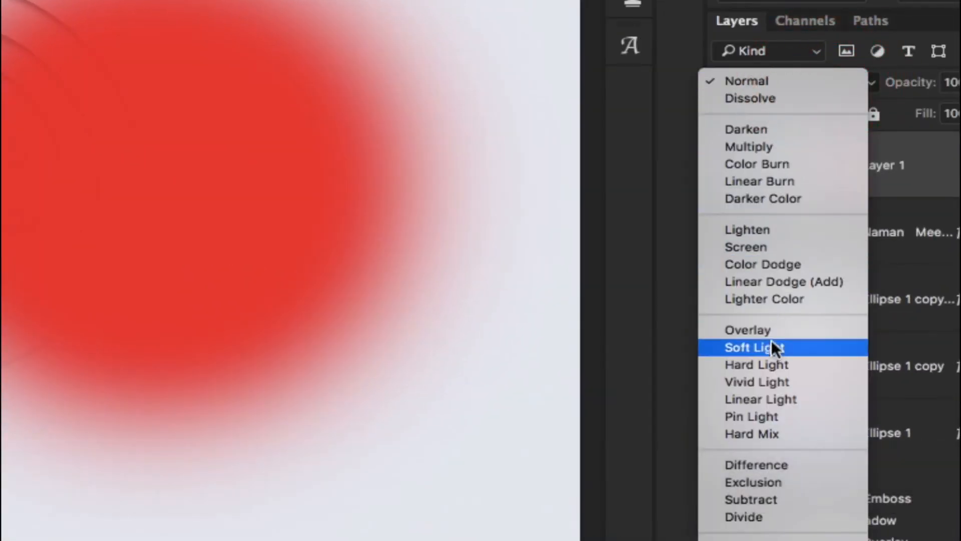
left_click(771, 347)
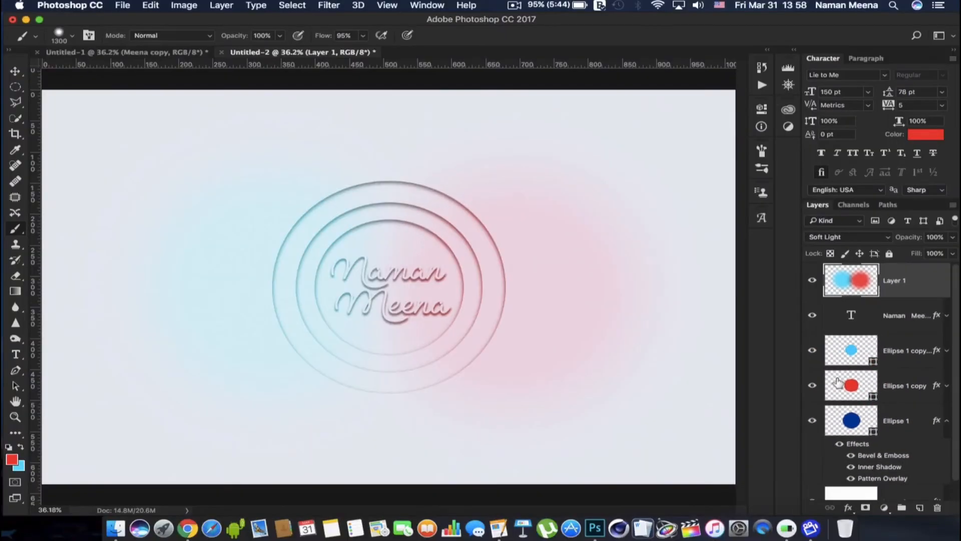
scroll(380, 281, "up", 5)
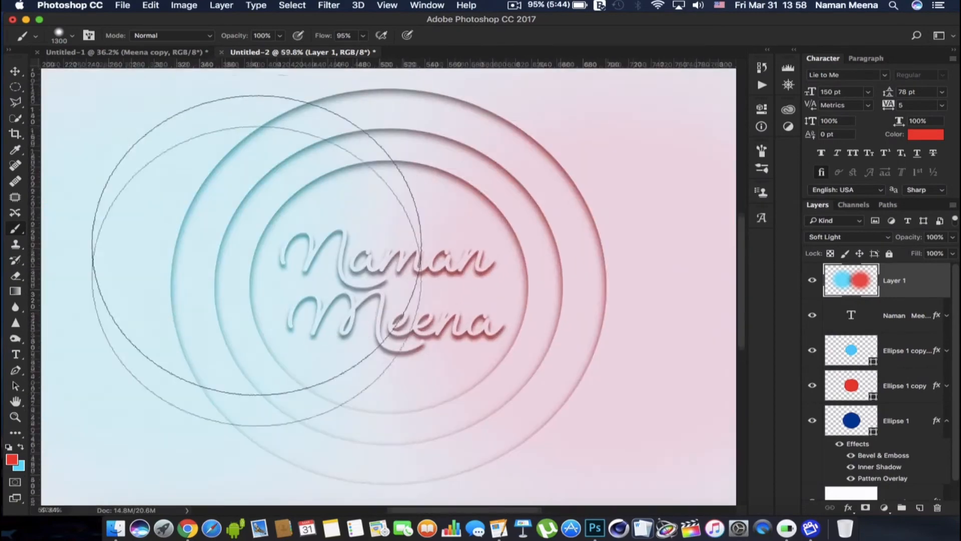
left_click(15, 416)
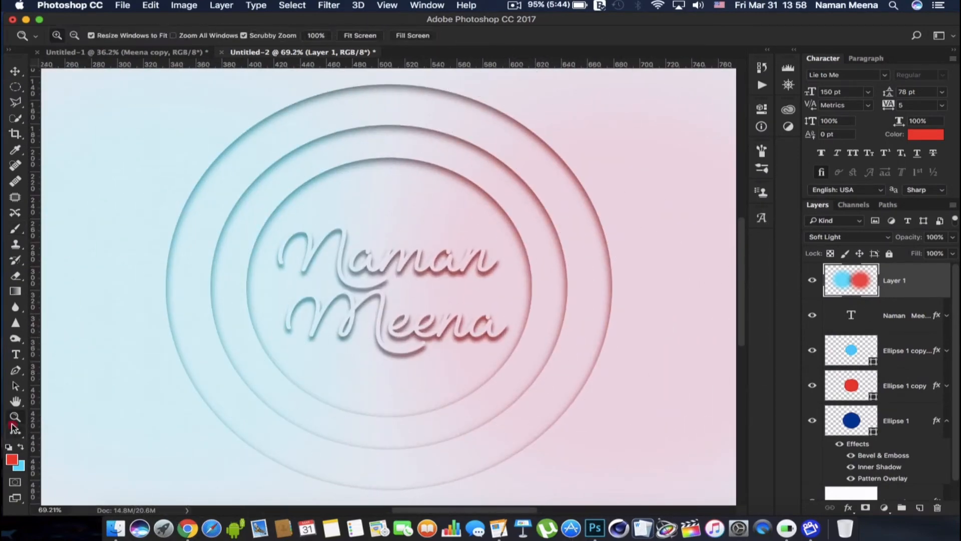
right_click(147, 376)
left_click(163, 379)
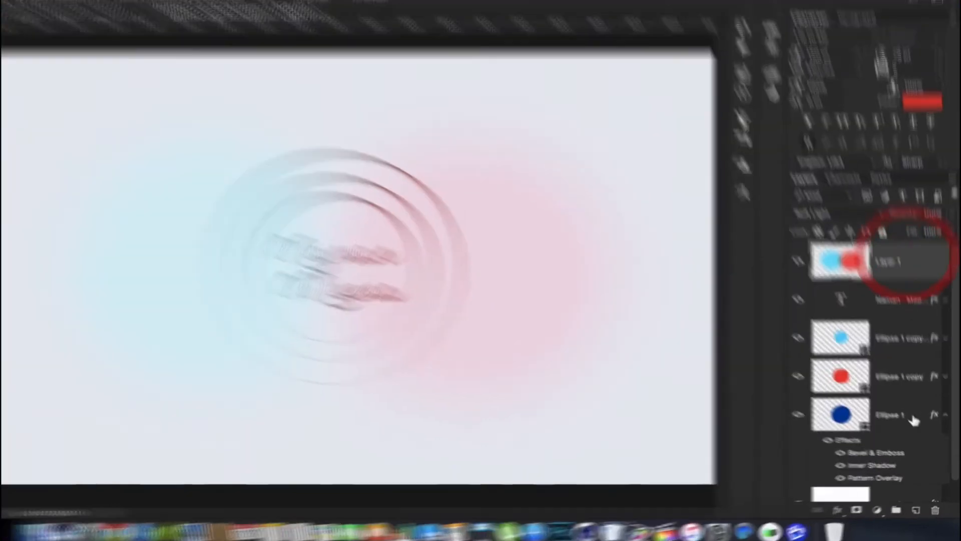
Load the outline of the large dark blue ellipse as a selection and invert it to cover everything outside the logo
left_click(861, 422)
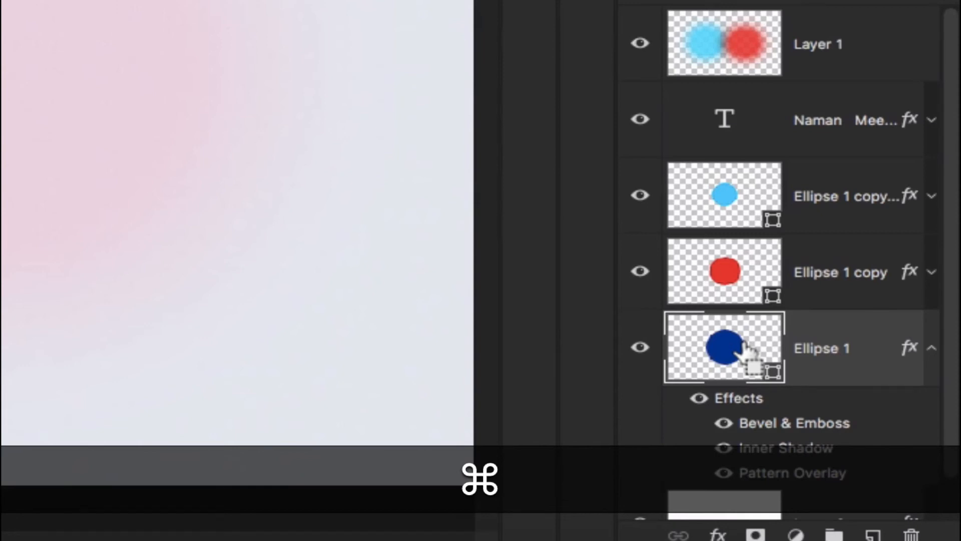
left_click(745, 351, "super")
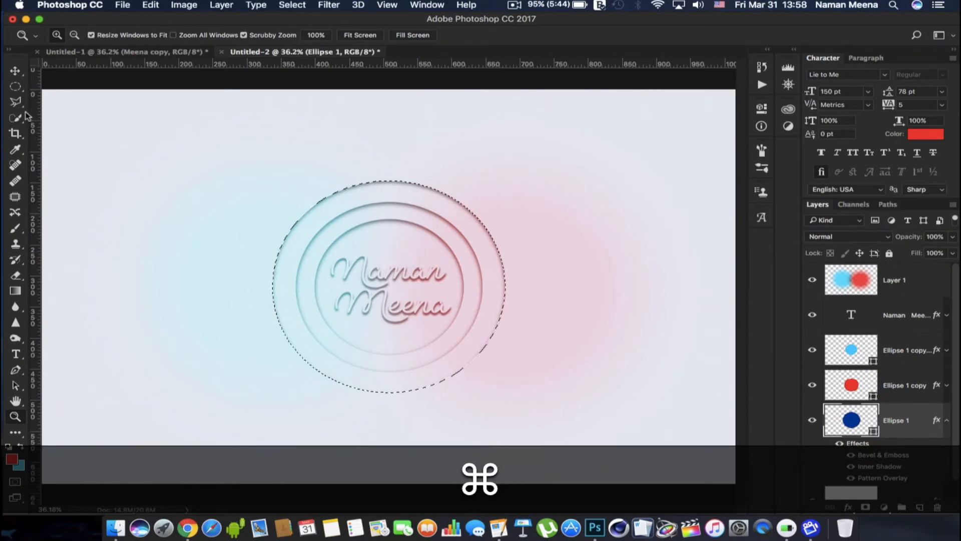
left_click(22, 117)
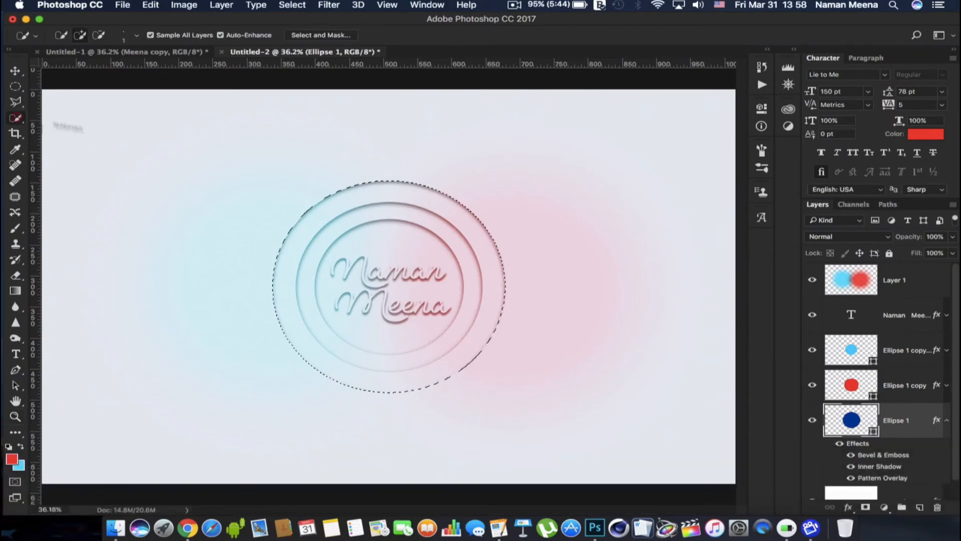
right_click(389, 213)
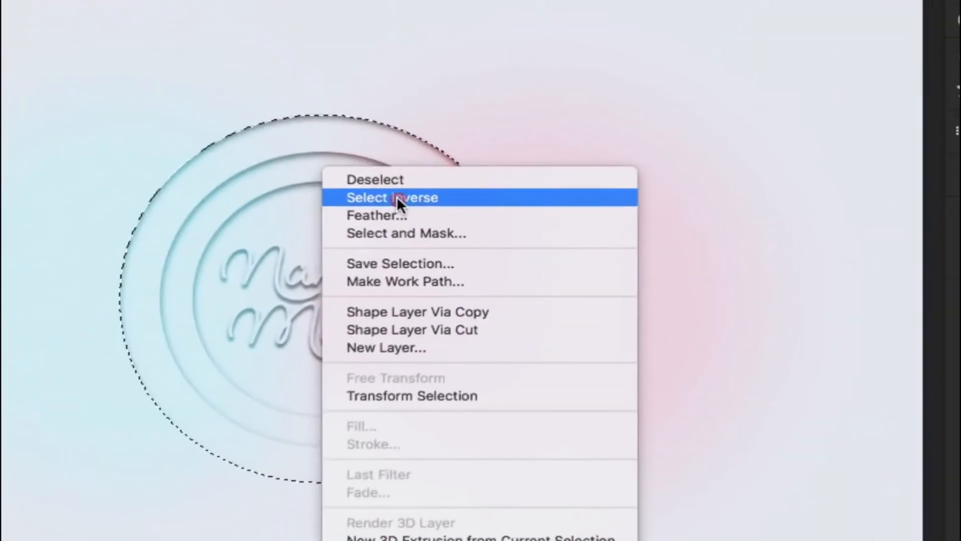
left_click(410, 231)
On the cyan and red layer, erase the tint outside the outer circle with a 1600 px eraser at 86% opacity, and deselect
left_click(9, 280)
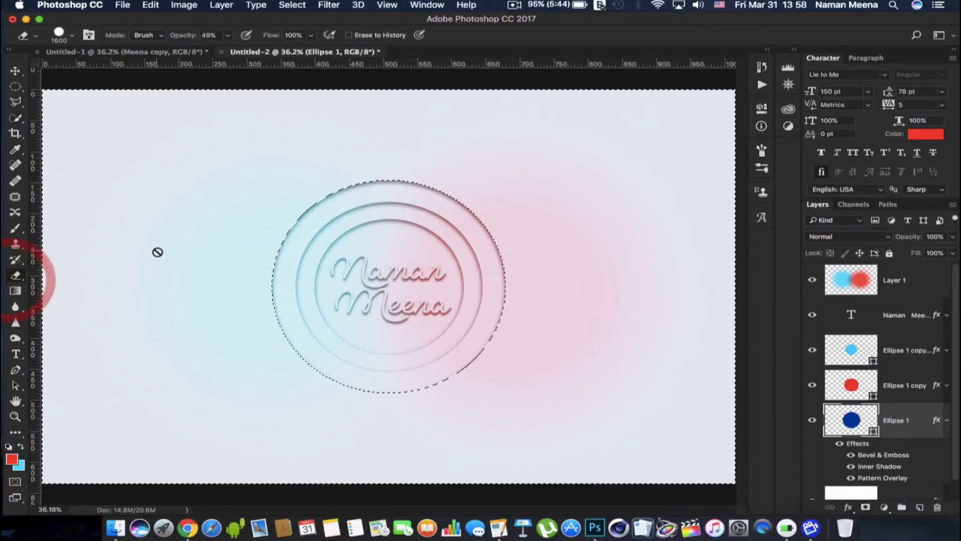
left_click(857, 272)
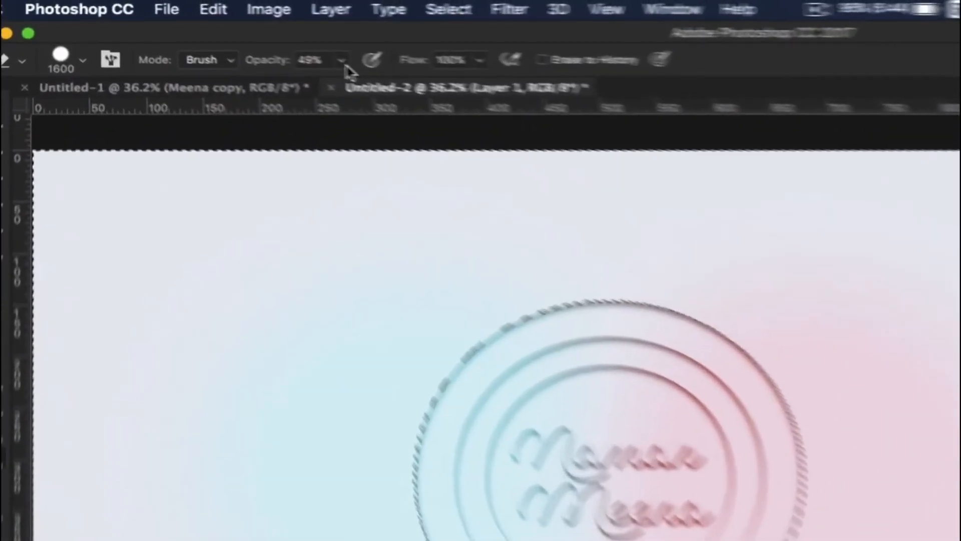
left_click(228, 35)
left_click(250, 49)
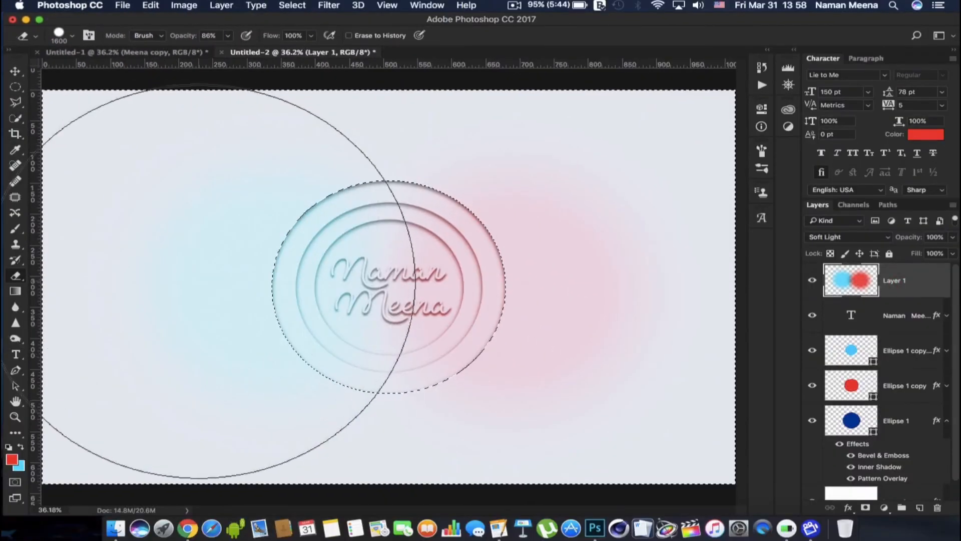
mouse_move(220, 282)
left_mouse_down()
mouse_move(230, 225)
mouse_move(226, 325)
mouse_move(407, 290)
mouse_move(542, 325)
mouse_move(193, 289)
mouse_move(204, 322)
mouse_move(708, 300)
mouse_move(348, 238)
left_mouse_up()
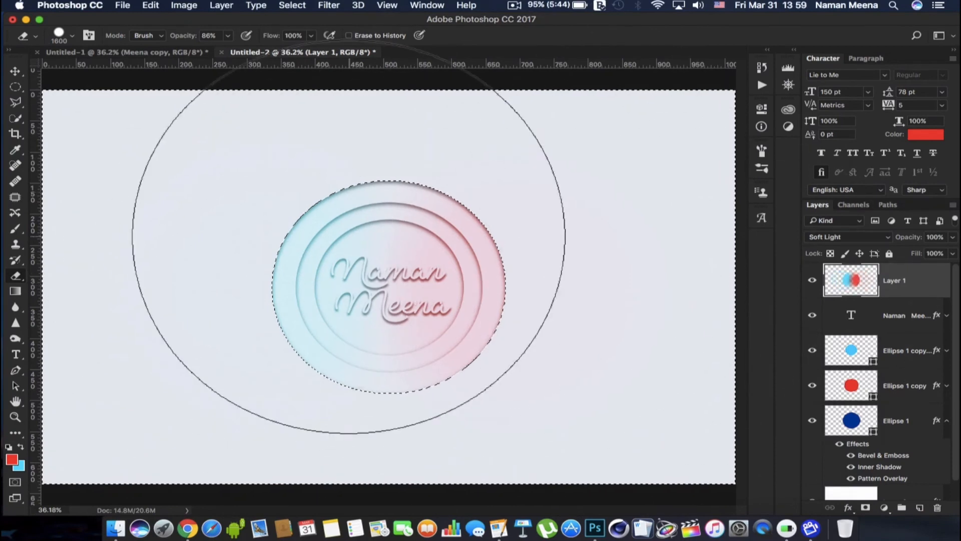
left_click(14, 118)
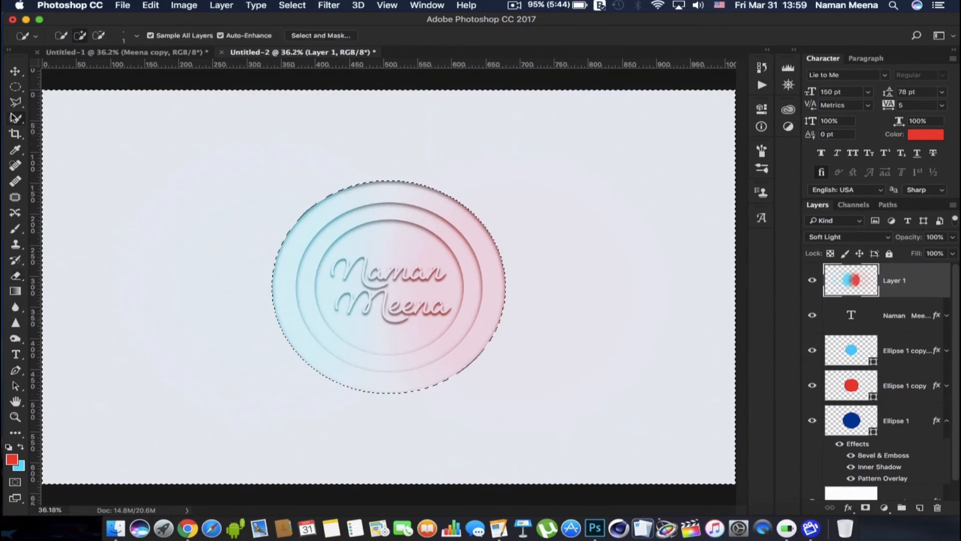
right_click(361, 275)
left_click(450, 283)
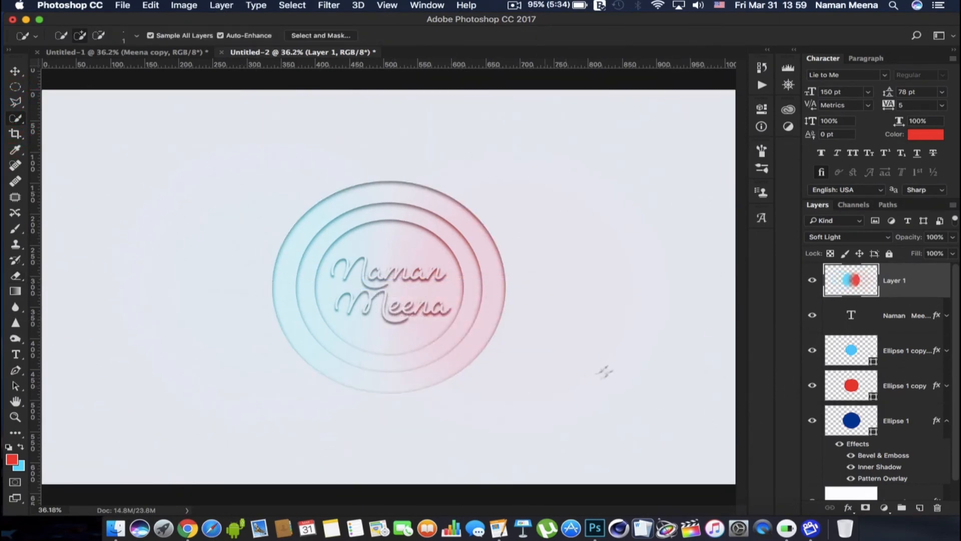
Duplicate the name text layer together with the three ellipse layers
scroll(417, 267, "up", 5)
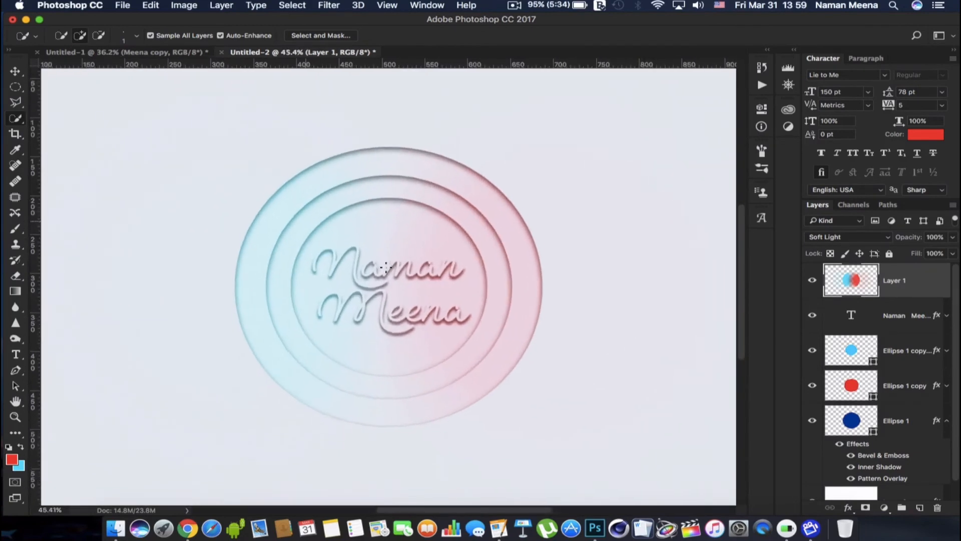
scroll(386, 266, "up", 3)
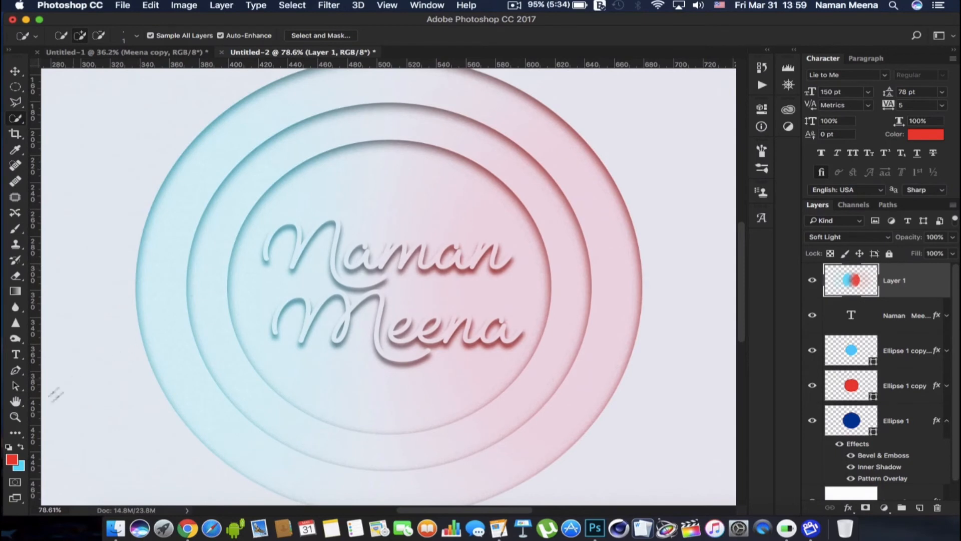
left_click(15, 416)
right_click(299, 306)
left_click(324, 313)
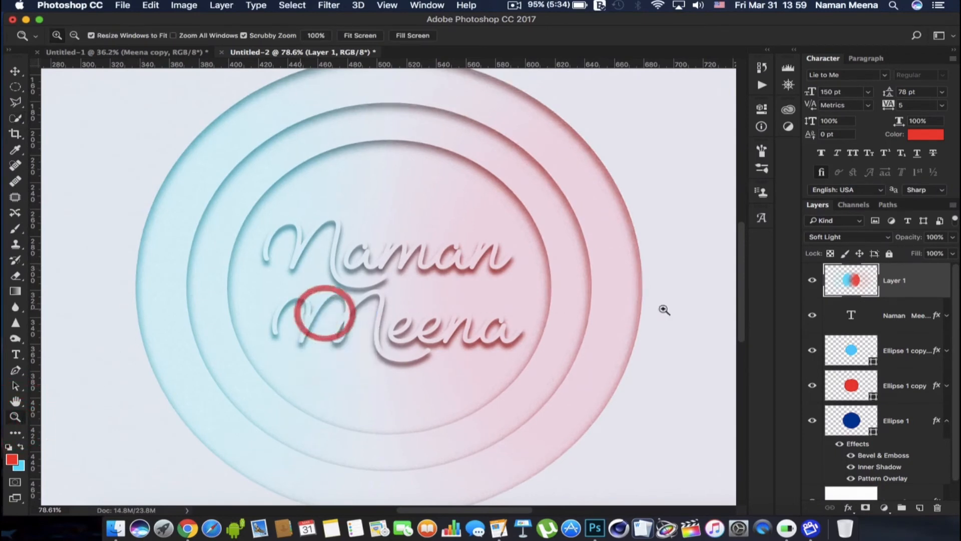
left_click(913, 319)
left_click(906, 360, "super")
left_click(904, 382, "super")
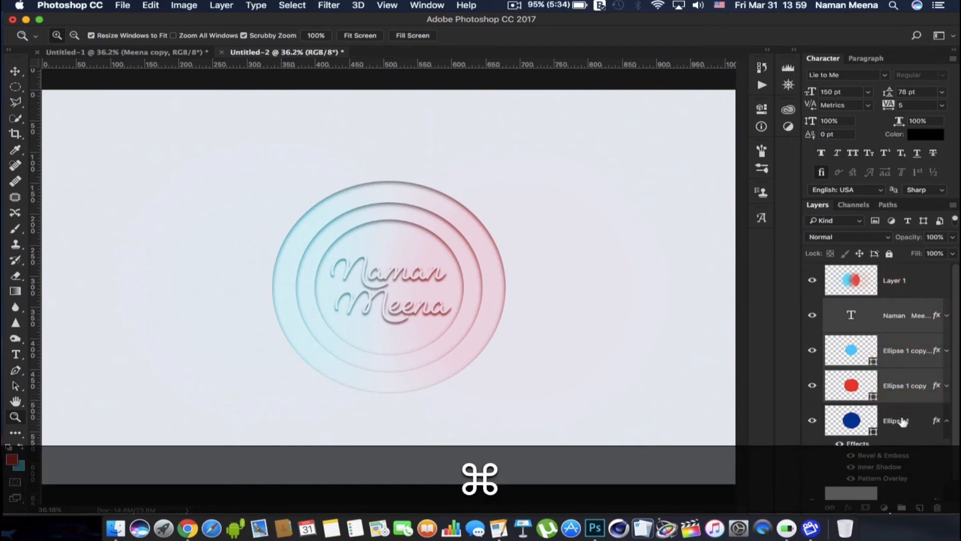
left_click(903, 420, "super")
key("super+j")
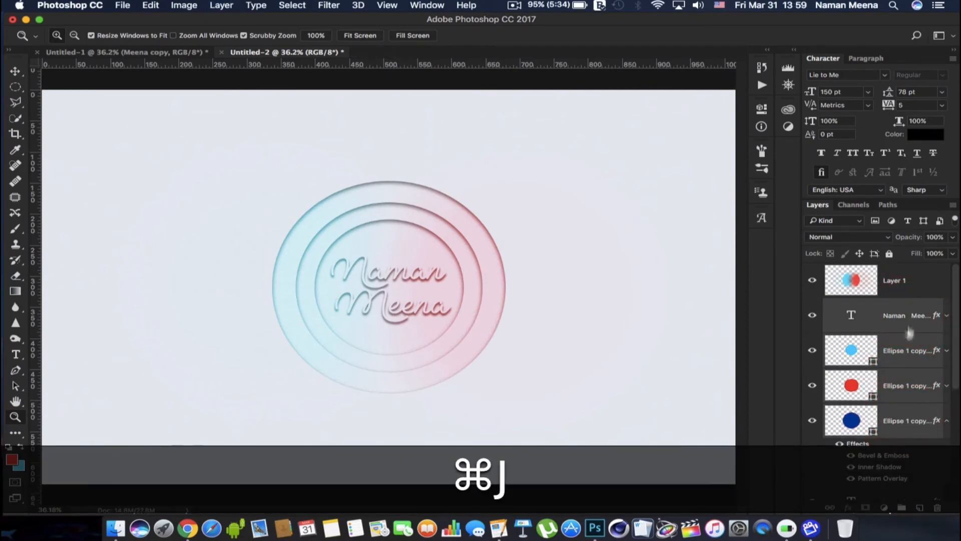
Rasterize the duplicated name text and merge the four duplicated logo layers into a single layer
right_click(905, 325)
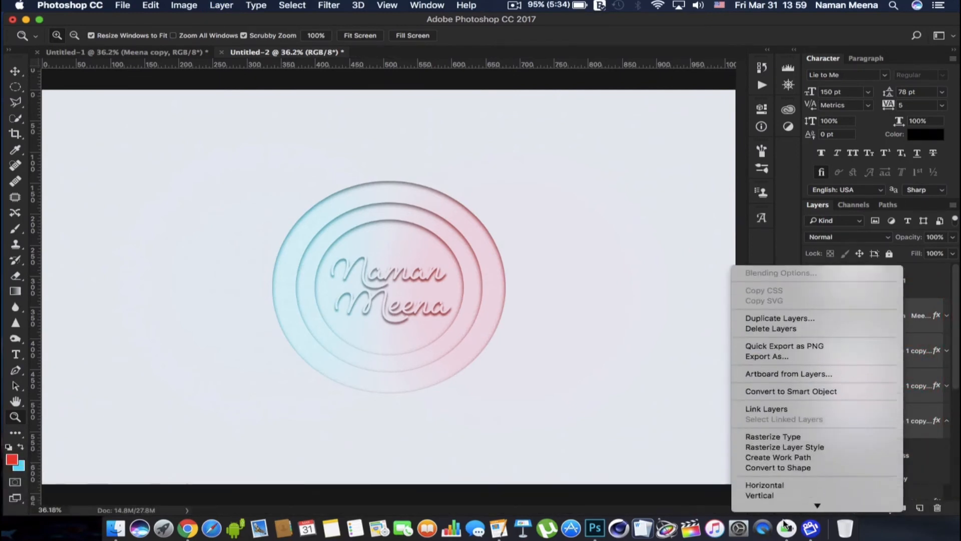
mouse_move(785, 524)
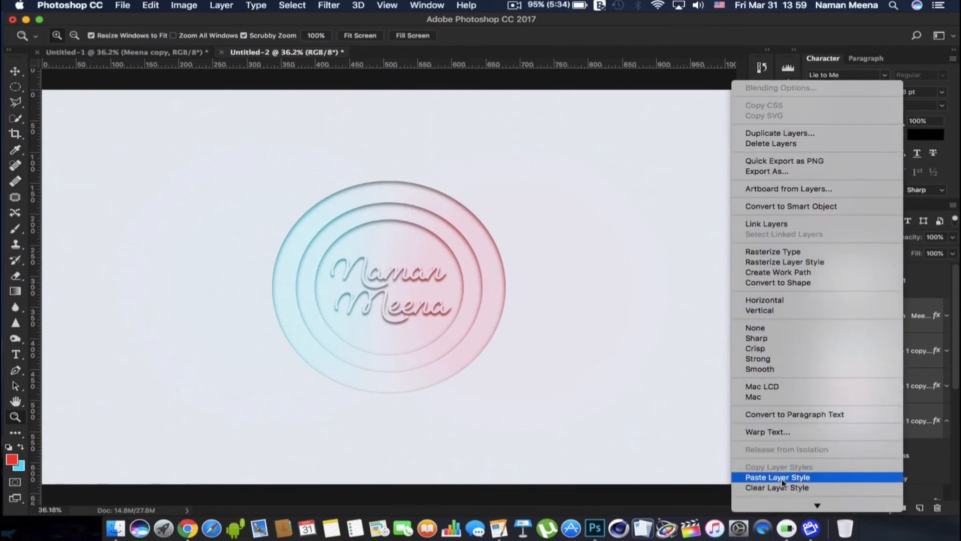
mouse_move(779, 505)
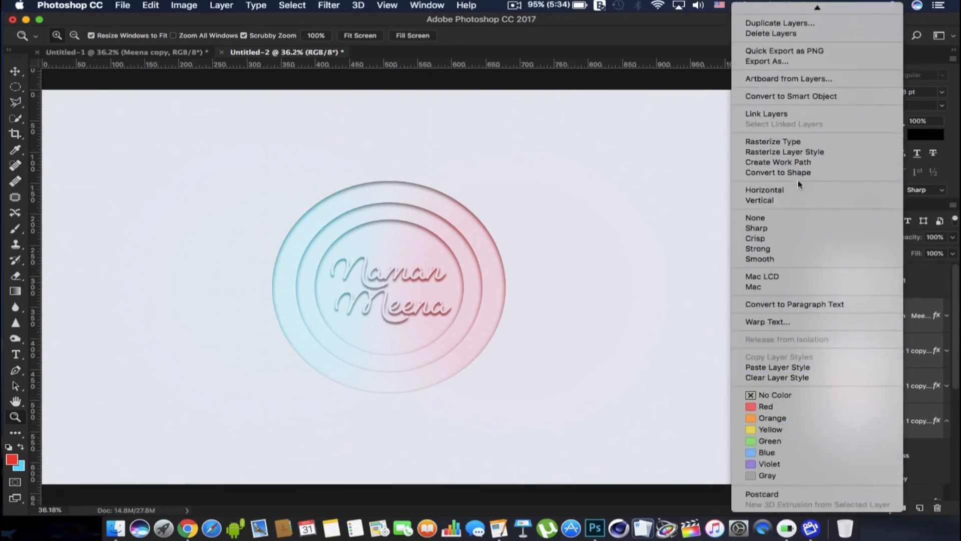
left_click(805, 144)
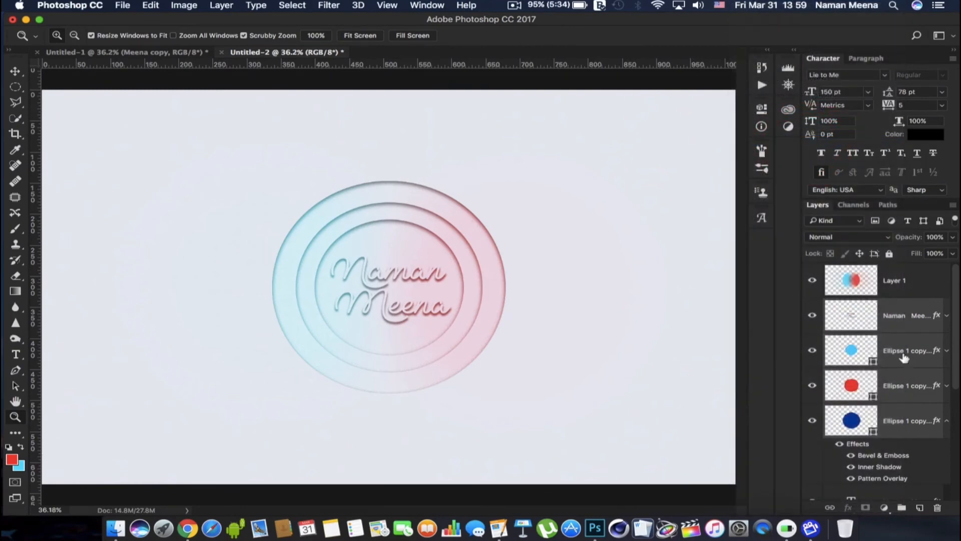
right_click(903, 356)
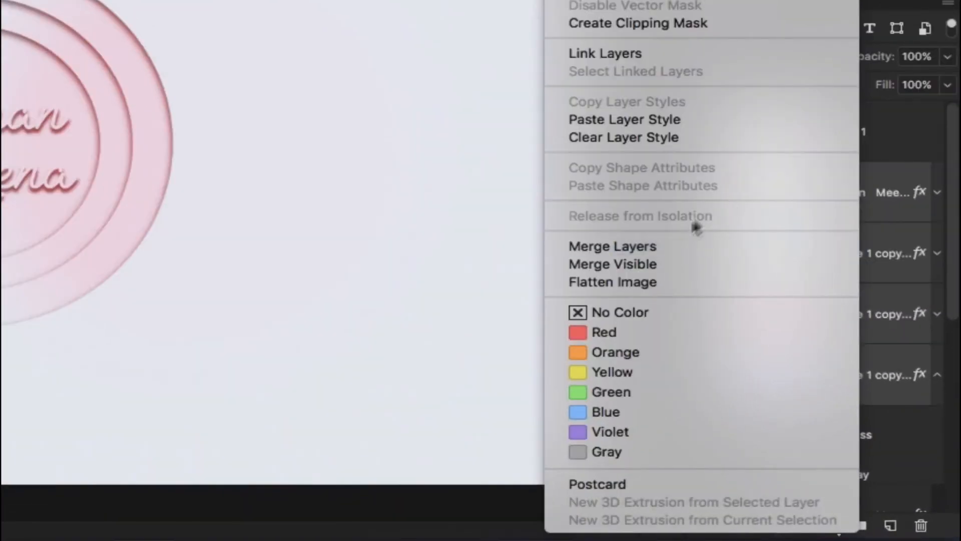
left_click(678, 247)
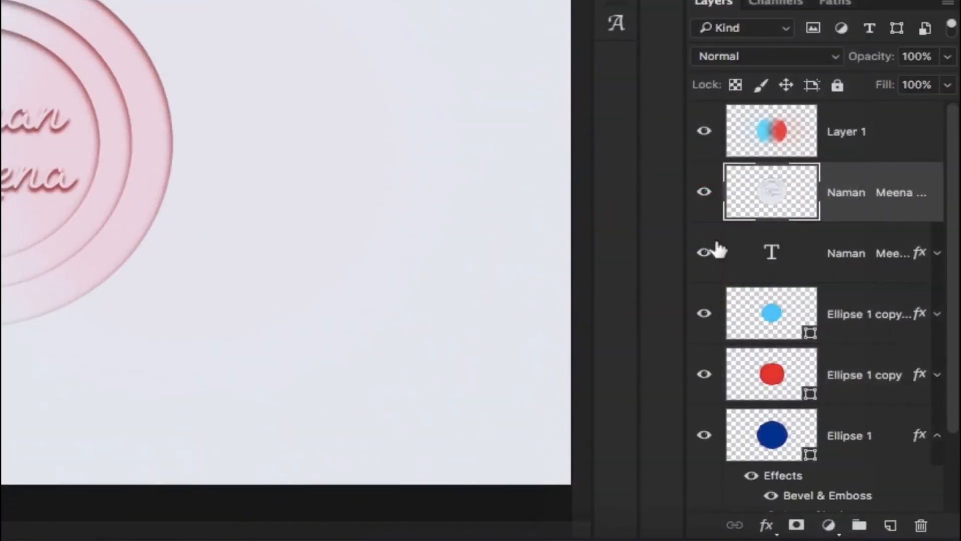
Keep the merged logo layer below the cyan and red layer, and set its blend mode to Color Burn and opacity to 83%
left_click_drag(866, 191, 857, 112)
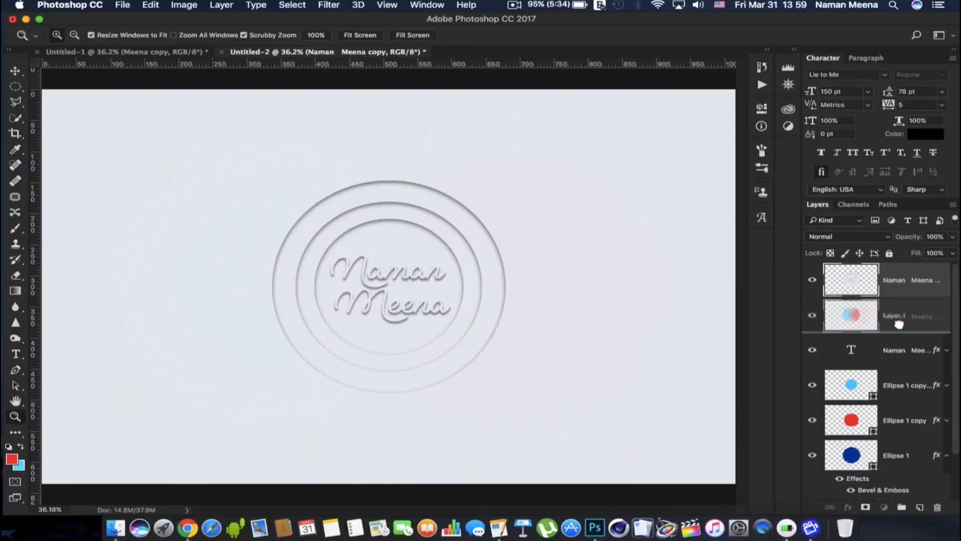
left_click_drag(899, 324, 896, 317)
left_click(871, 235)
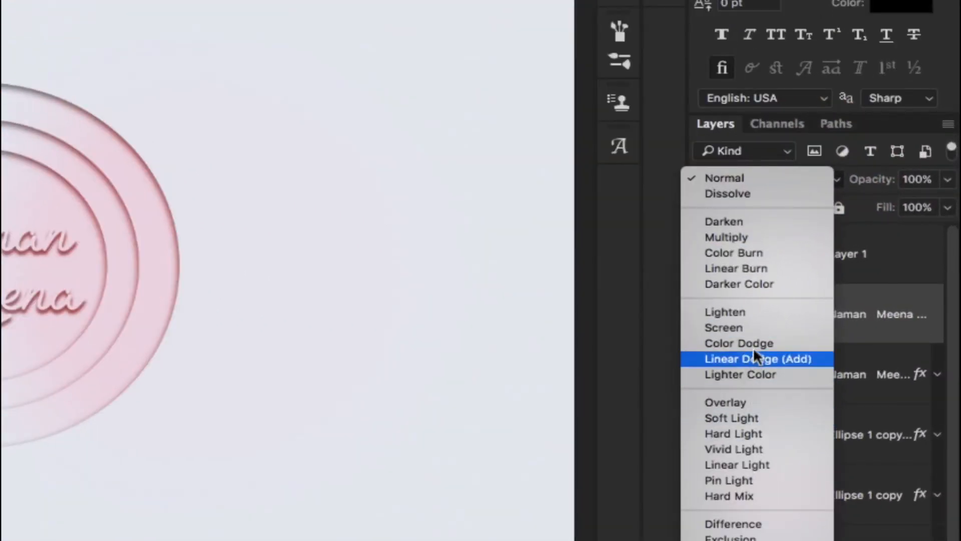
left_click(764, 254)
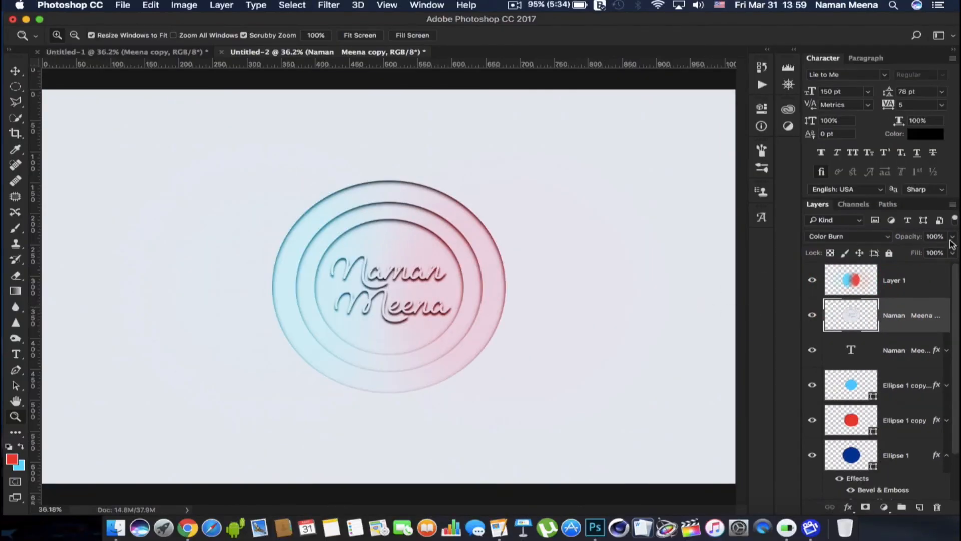
Add the text "Please Subscribe!" in black 150 pt Lie to Me script on the canvas, below and left of the logo
left_click(16, 354)
left_click(220, 437)
type("P")
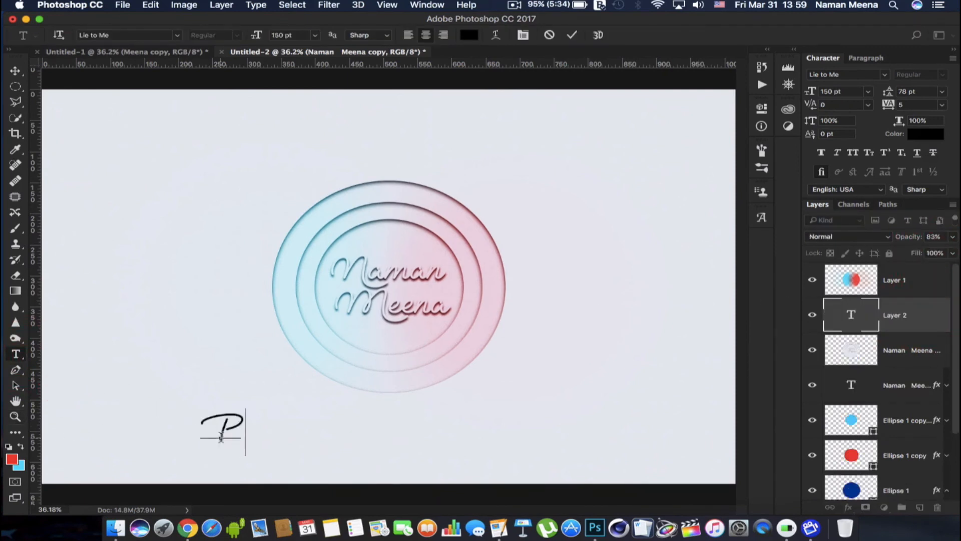
type("lease Subscribe!")
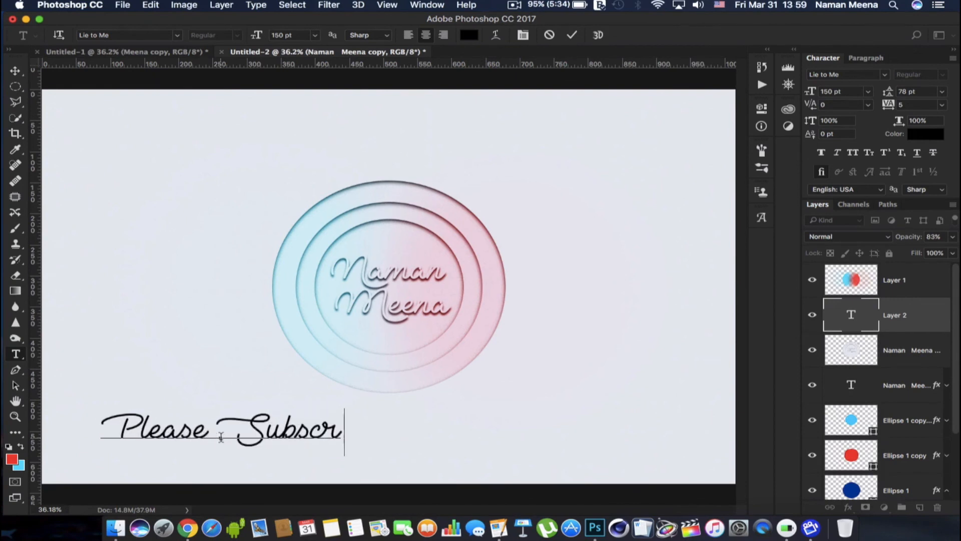